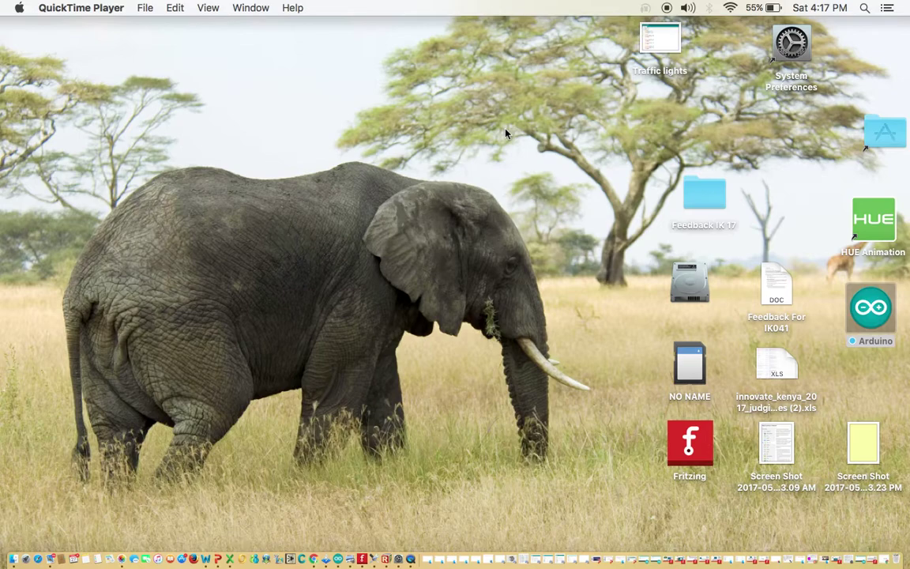
# Switch to Chrome, show it in full screen and search Google for fritzing
pyautogui.click(314, 559)
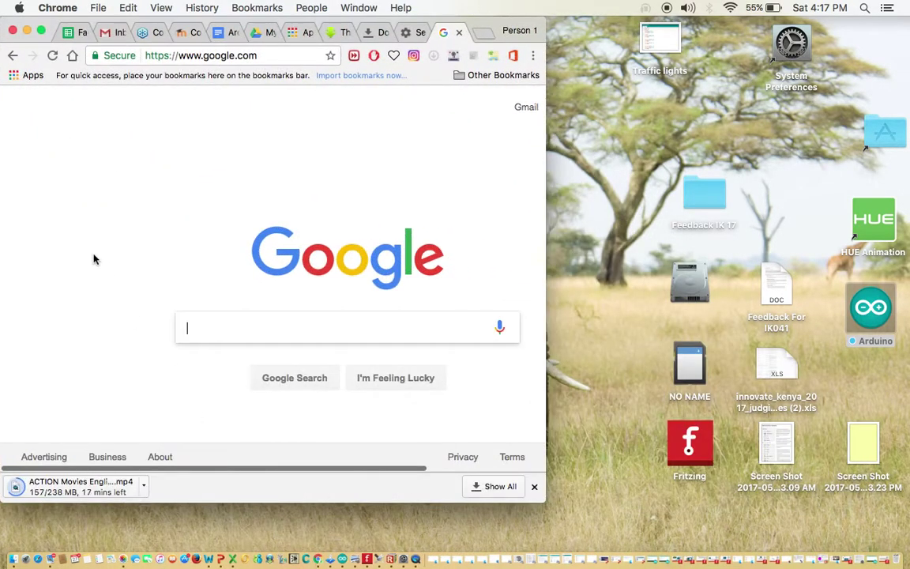
pyautogui.click(42, 30)
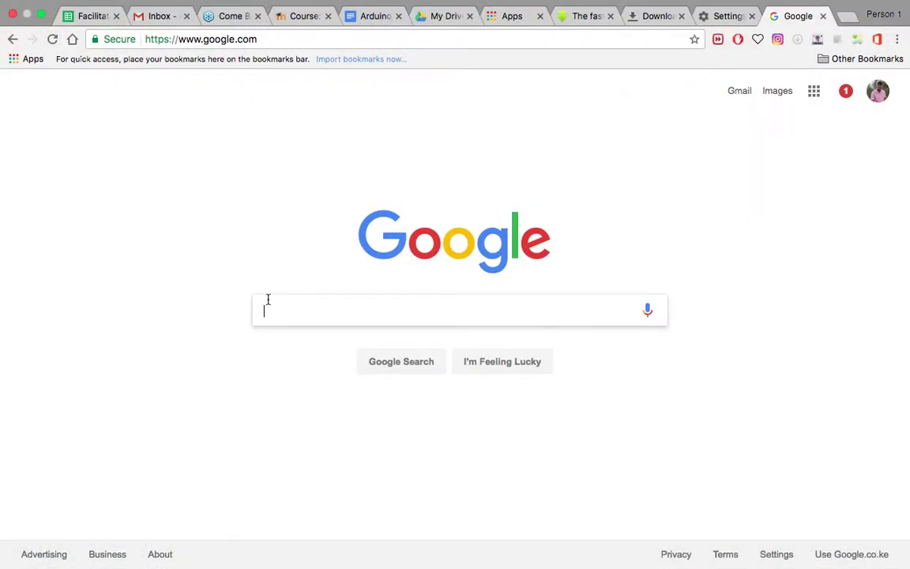
pyautogui.write('fri')
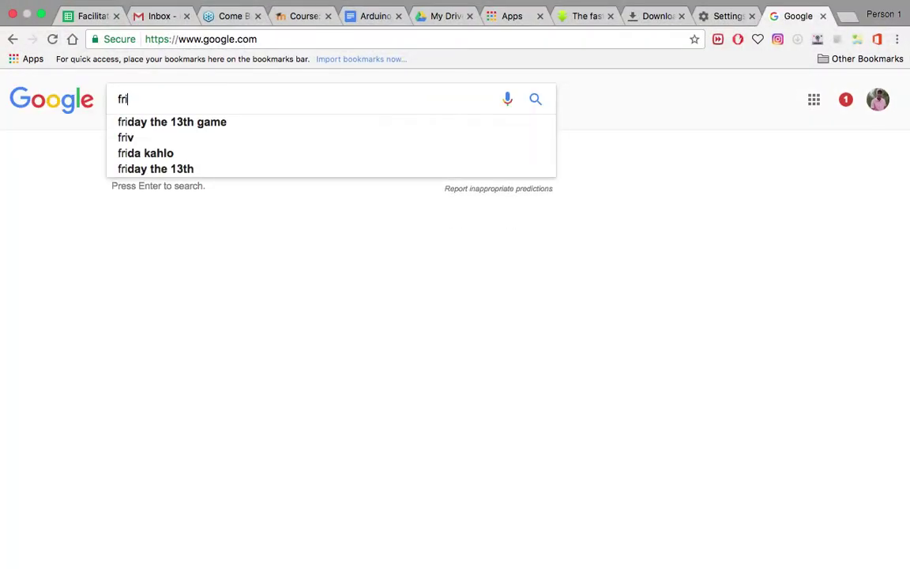
pyautogui.write('tzing')
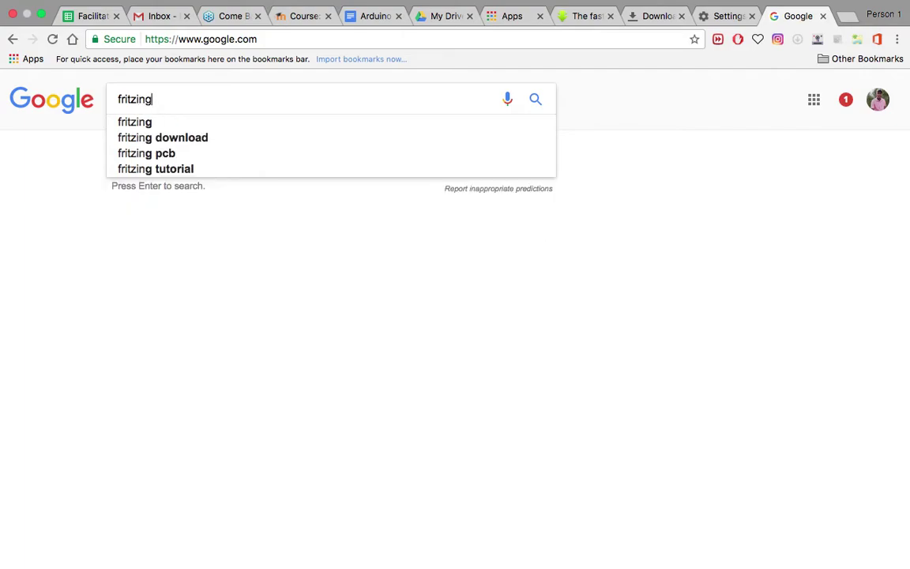
pyautogui.press('Return')
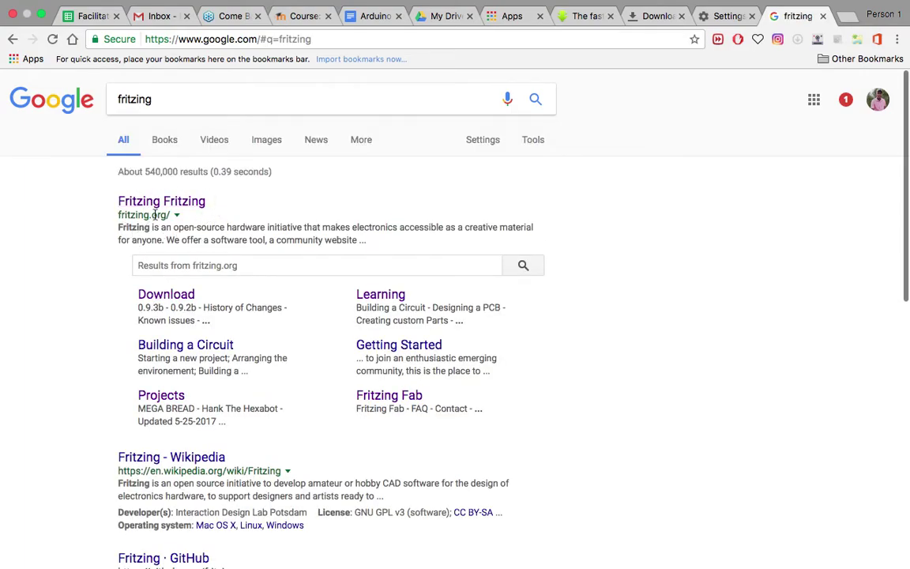
# Open the fritzing.org home page from the search results and go to its download page
pyautogui.click(183, 203)
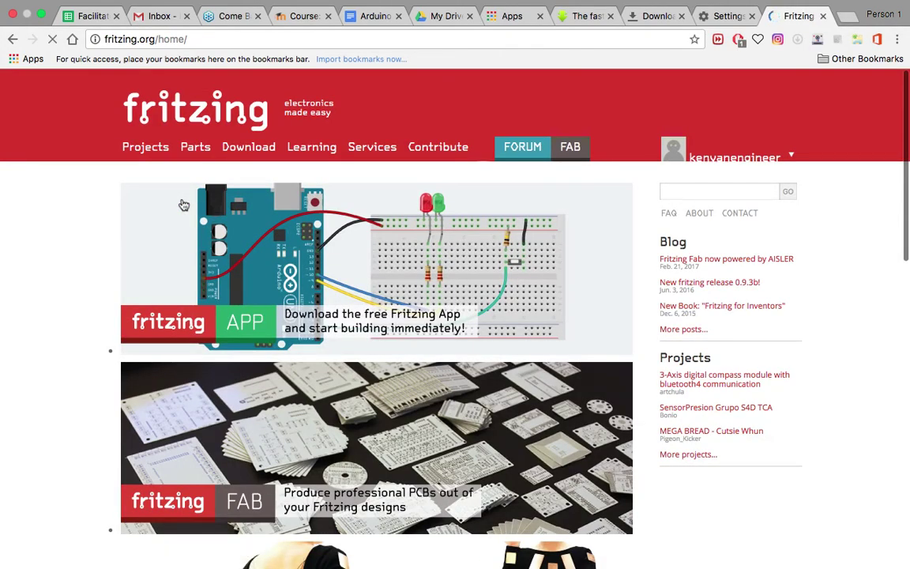
pyautogui.scroll(-4, 227, 225)
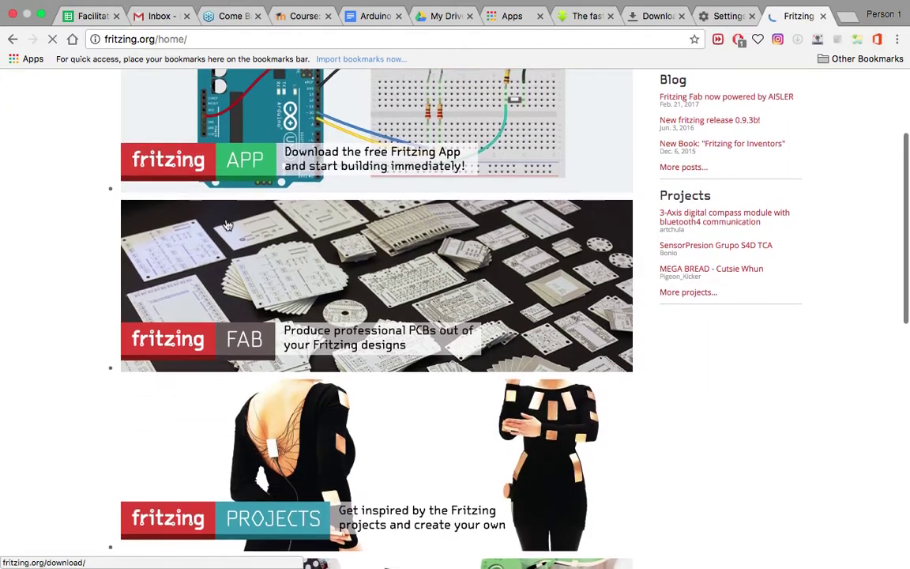
pyautogui.scroll(4, 237, 213)
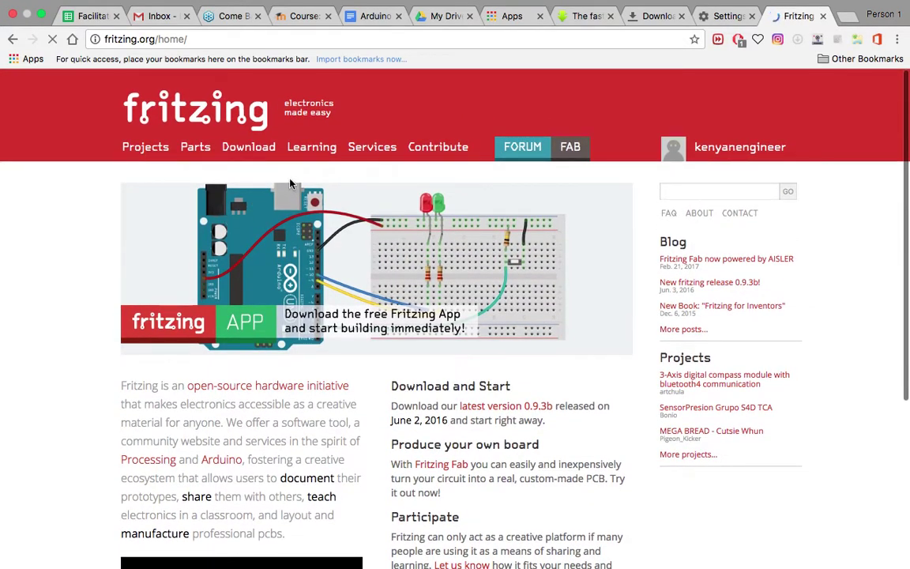
pyautogui.click(255, 152)
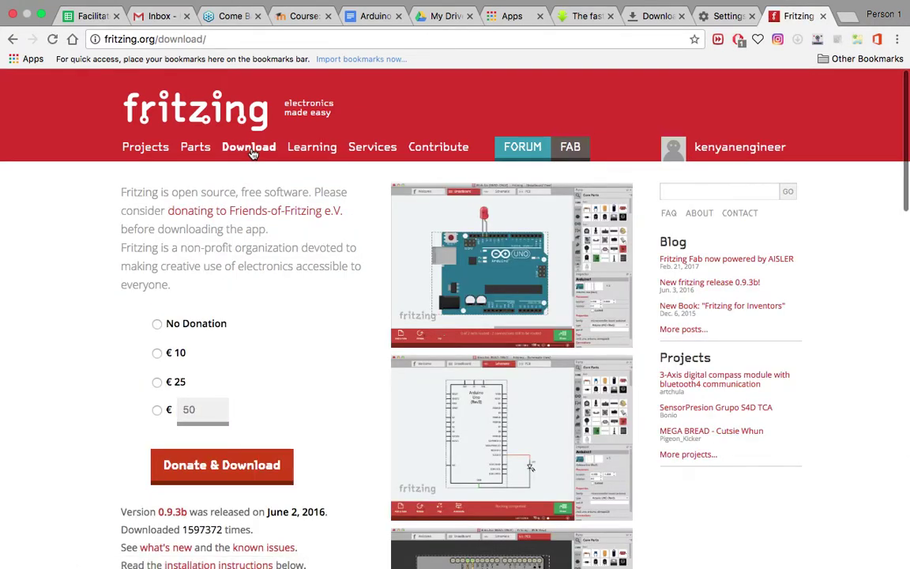
# Examine the donation options, system requirements and installation notes on the Fritzing download page
pyautogui.scroll(-1, 275, 309)
pyautogui.scroll(-5, 275, 310)
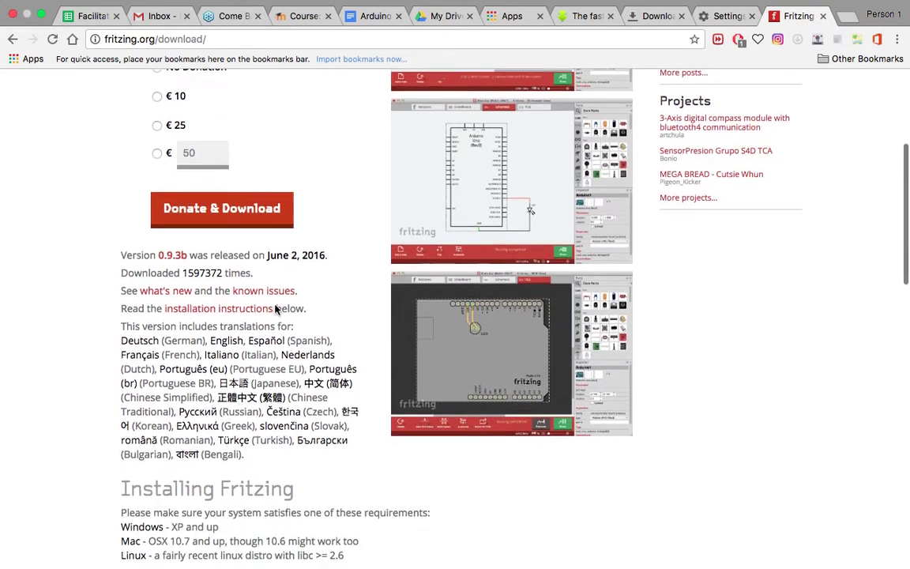
pyautogui.scroll(-2, 274, 309)
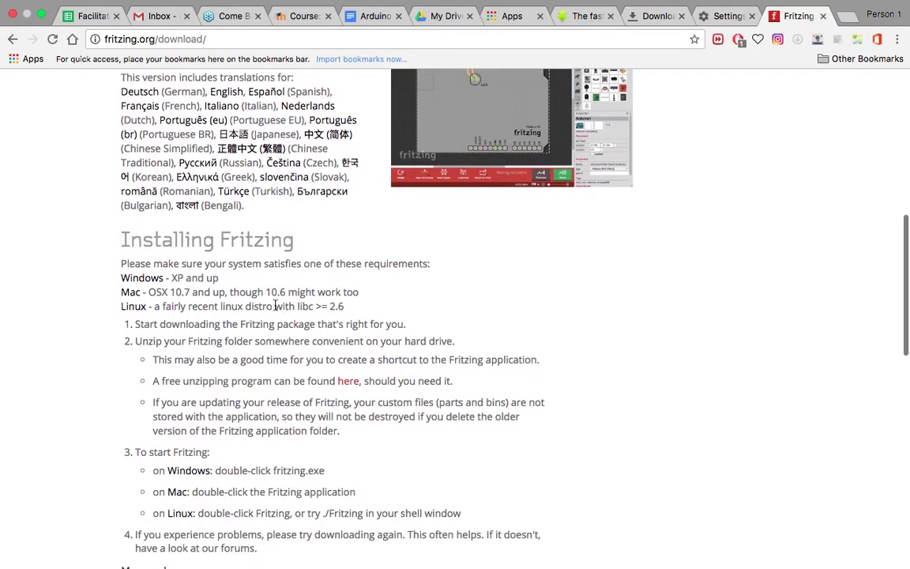
pyautogui.scroll(-2, 247, 395)
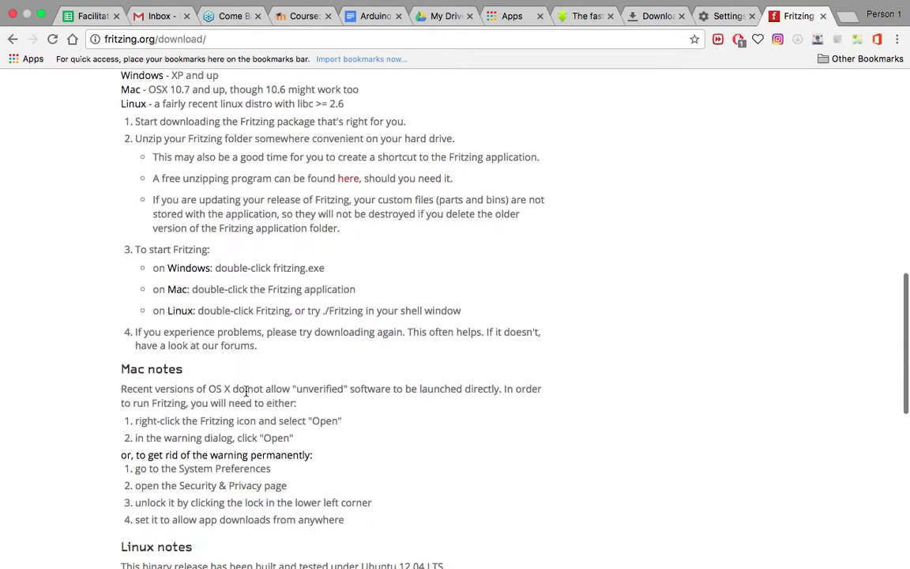
pyautogui.scroll(5, 245, 393)
pyautogui.scroll(3, 246, 392)
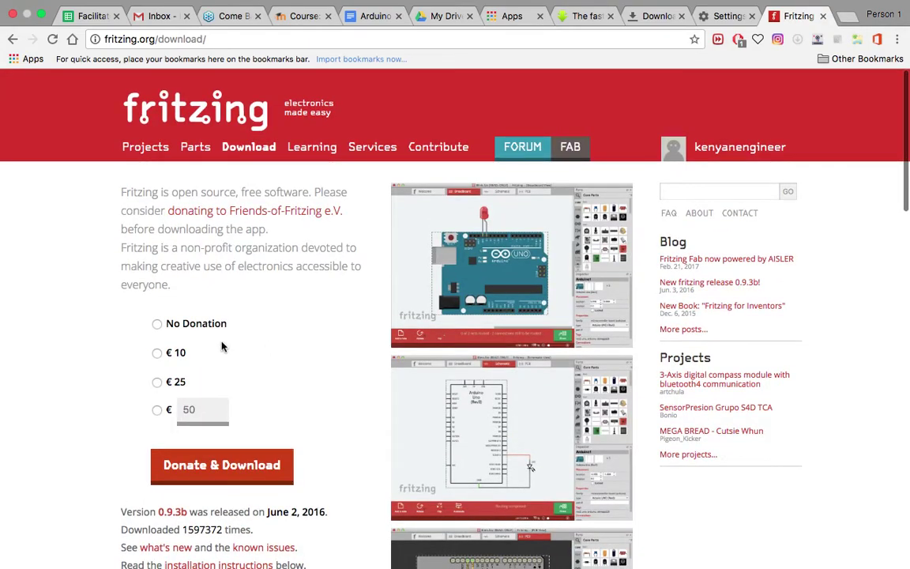
pyautogui.scroll(-1, 237, 340)
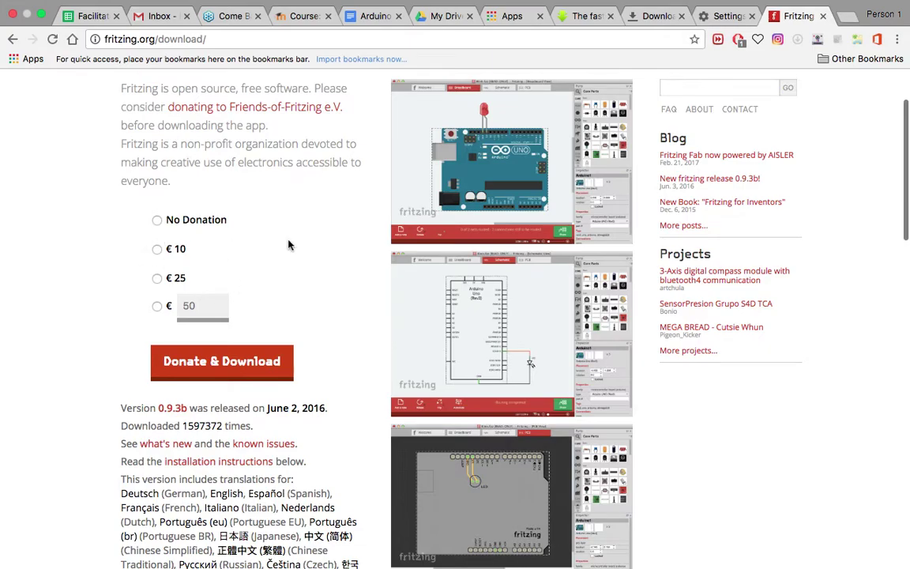
pyautogui.scroll(2, 289, 245)
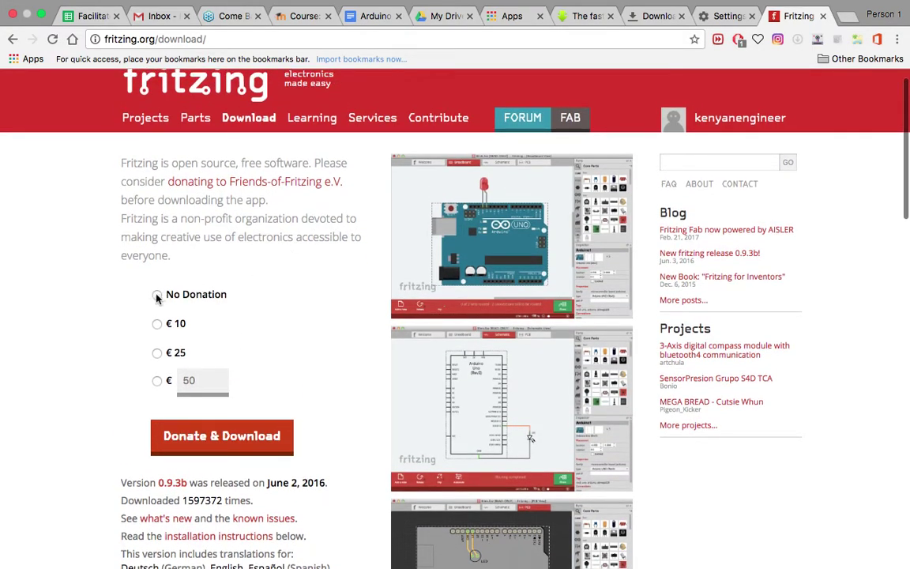
# Choose No Donation and start downloading the Mac OS X version of Fritzing 0.9.3b
pyautogui.click(156, 295)
pyautogui.scroll(-7, 288, 321)
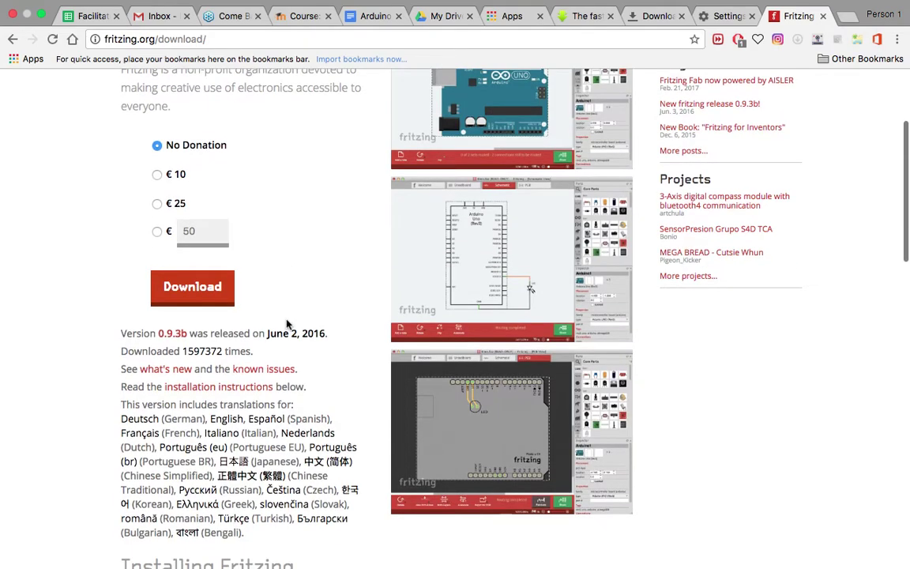
pyautogui.click(169, 145)
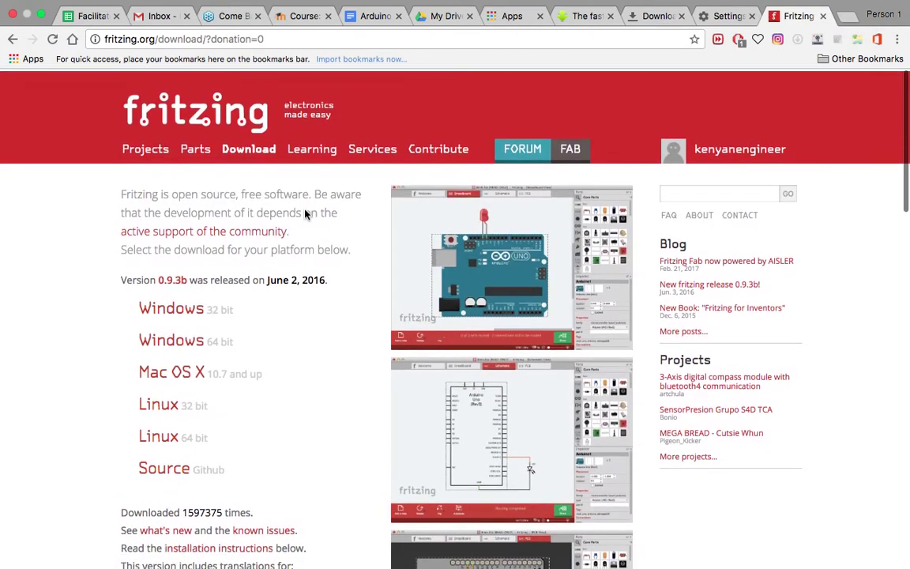
pyautogui.scroll(-3, 305, 214)
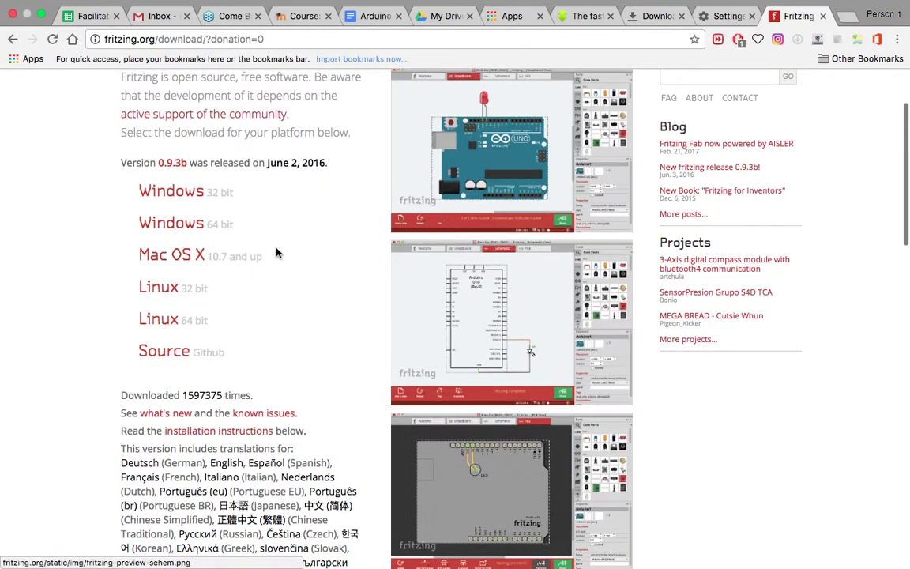
pyautogui.scroll(-2, 231, 293)
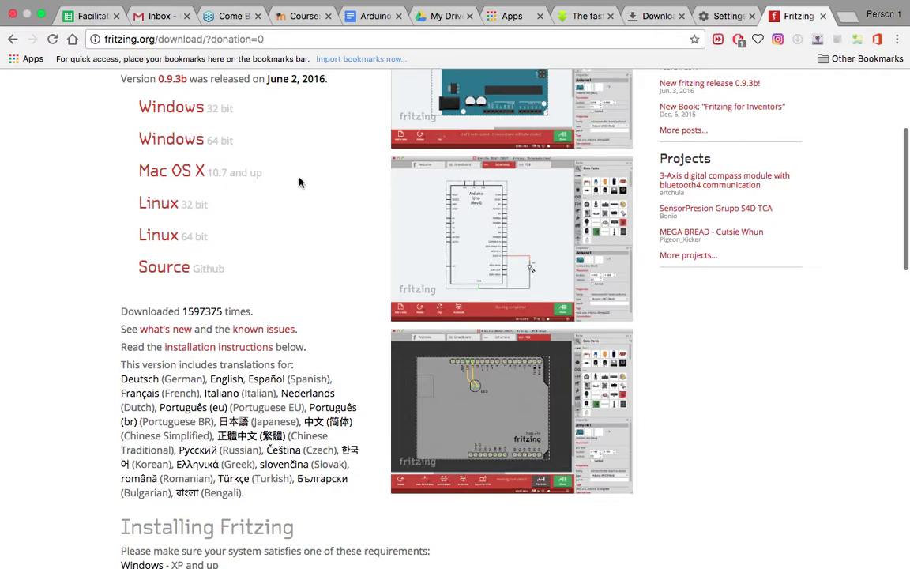
pyautogui.click(167, 181)
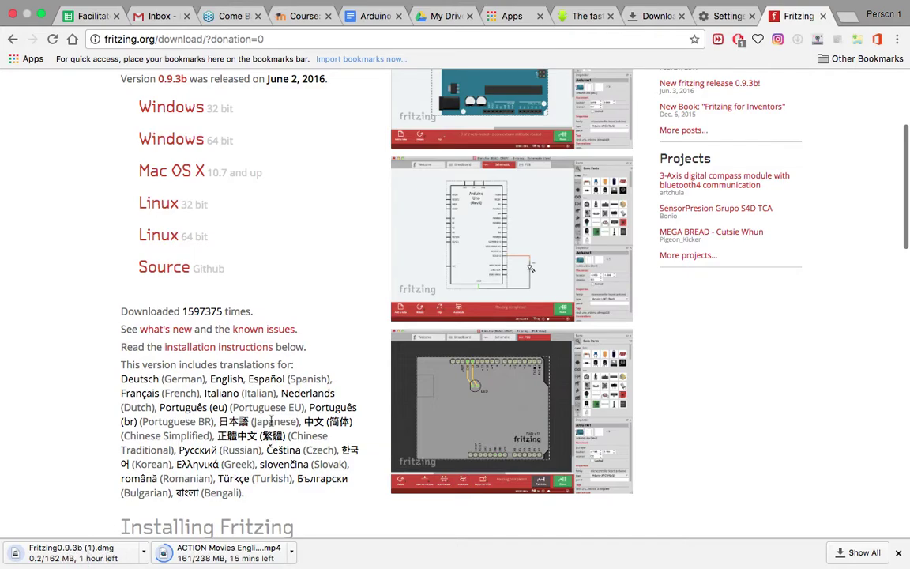
# Exit full screen and minimize the Chrome window to reveal the desktop
pyautogui.scroll(5, 353, 305)
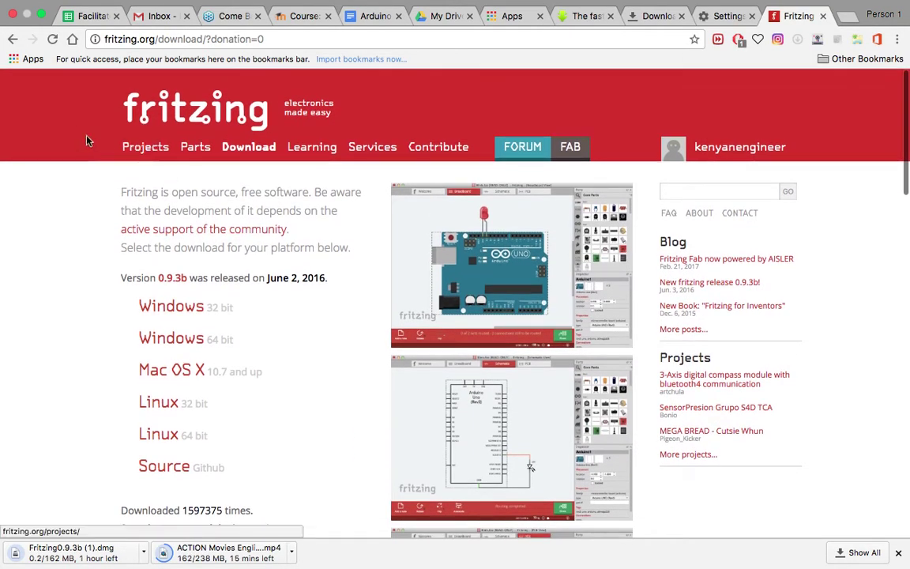
pyautogui.click(41, 15)
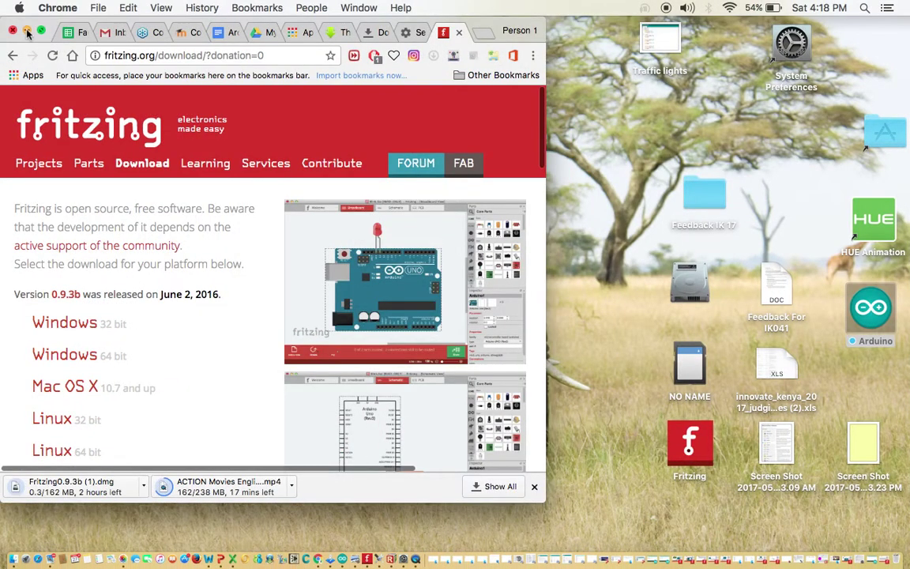
pyautogui.click(27, 32)
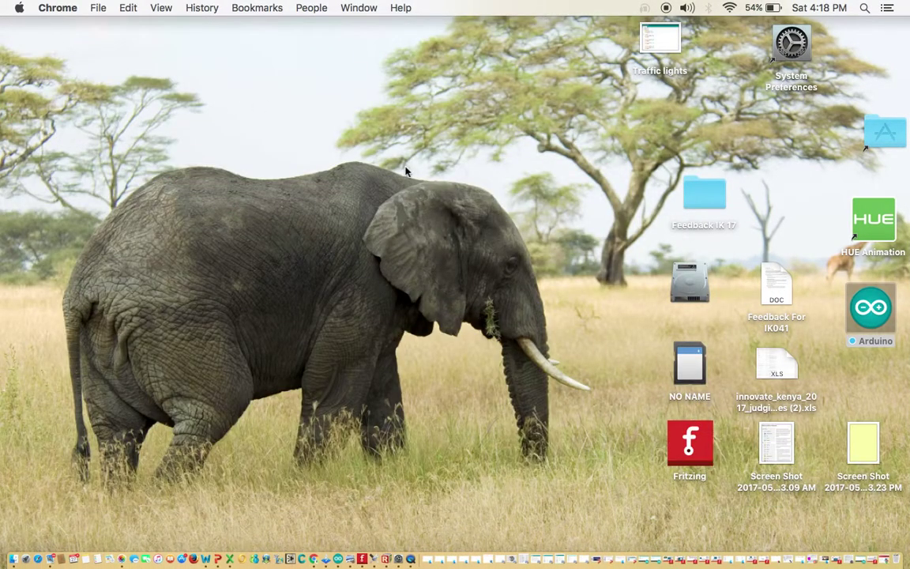
# Open System Preferences and go from its overview of all settings to Security & Privacy
pyautogui.doubleClick(790, 46)
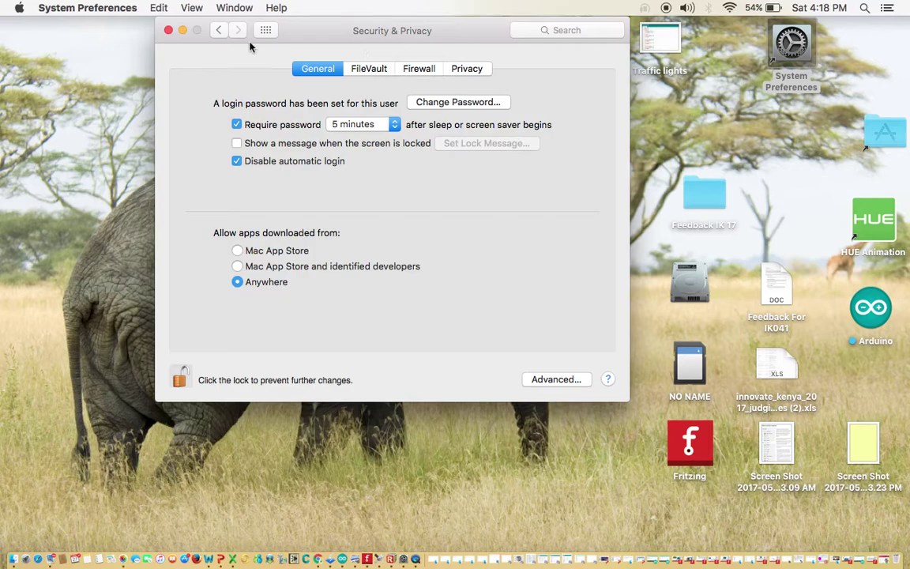
pyautogui.click(218, 31)
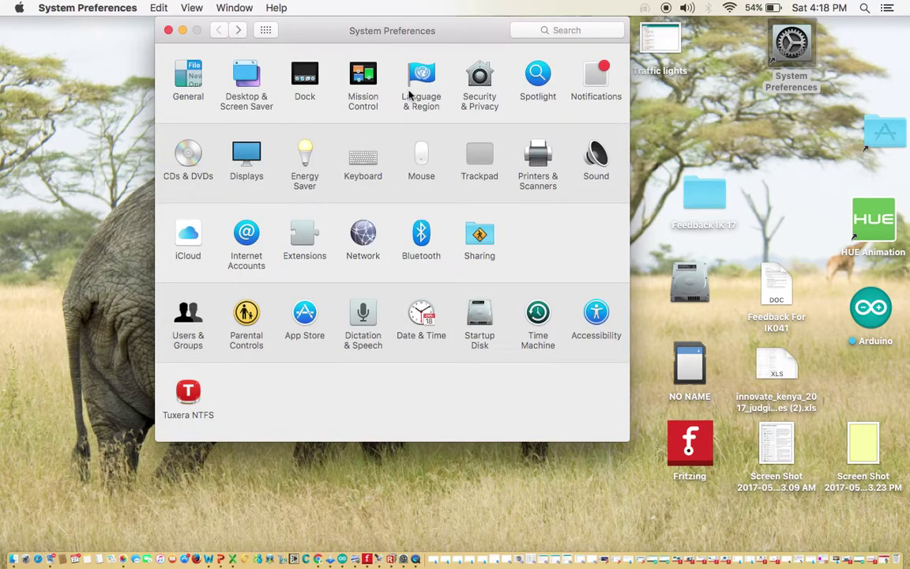
pyautogui.click(481, 79)
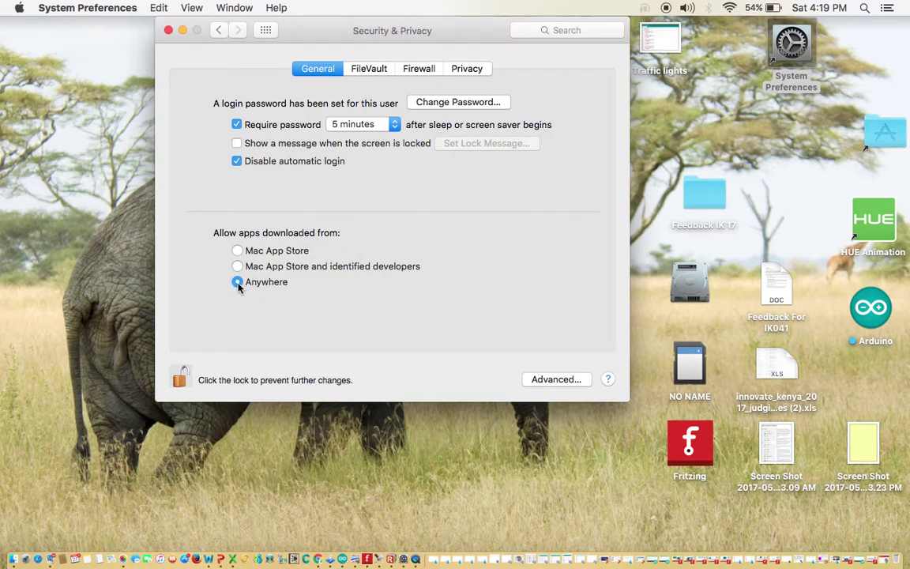
# Lock the Security & Privacy settings, unlock them with the account password and close System Preferences
pyautogui.click(177, 377)
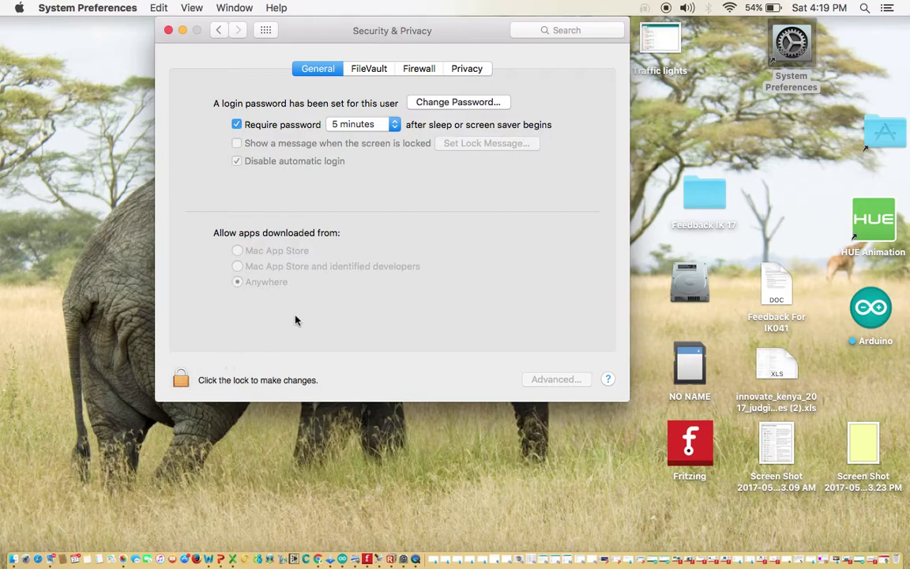
pyautogui.click(181, 383)
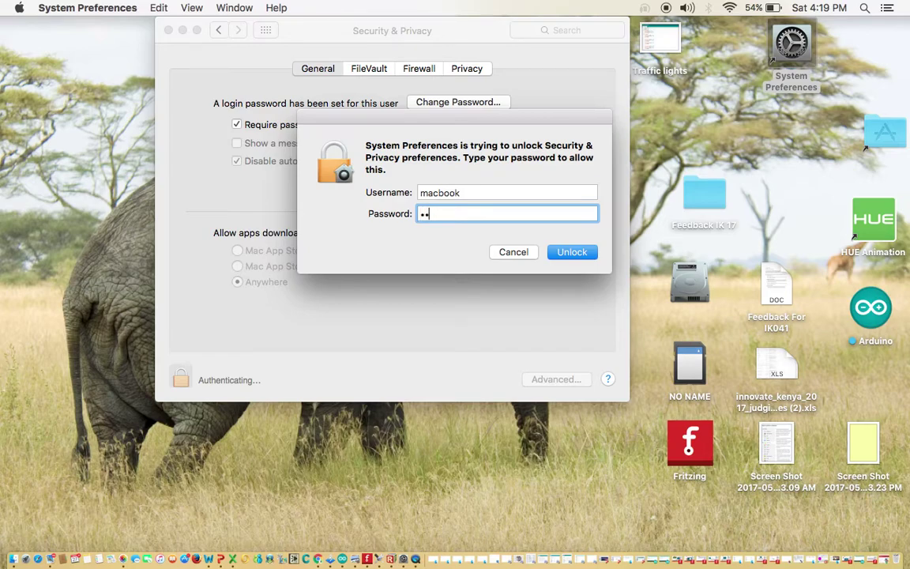
pyautogui.click(572, 256)
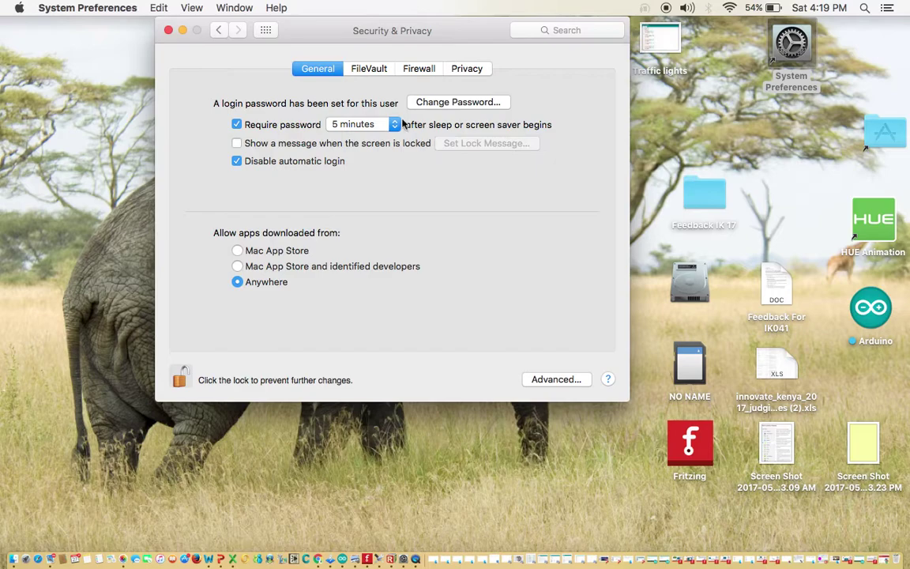
pyautogui.click(167, 29)
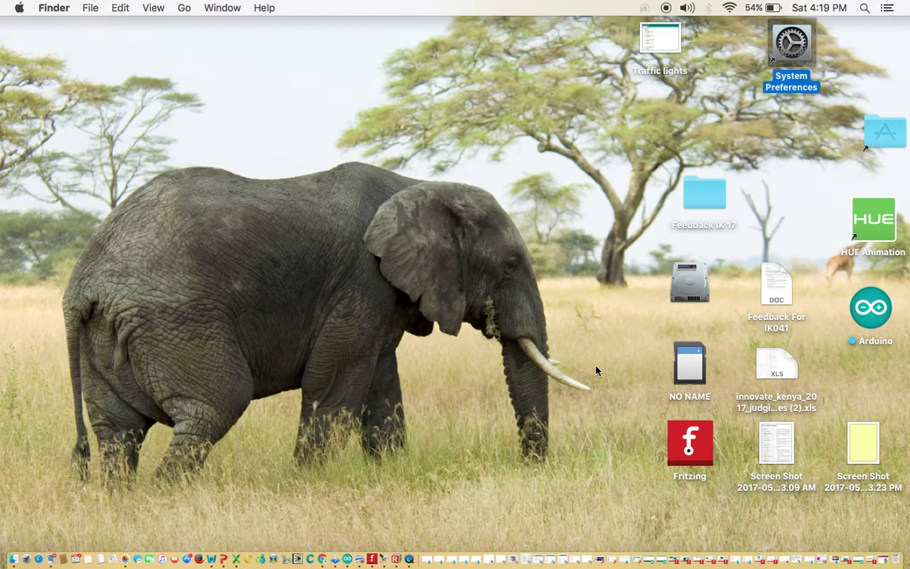
# Restore the minimized Chrome and Fritzing windows and show Fritzing's Blink.fzz sketch in full screen
pyautogui.click(890, 561)
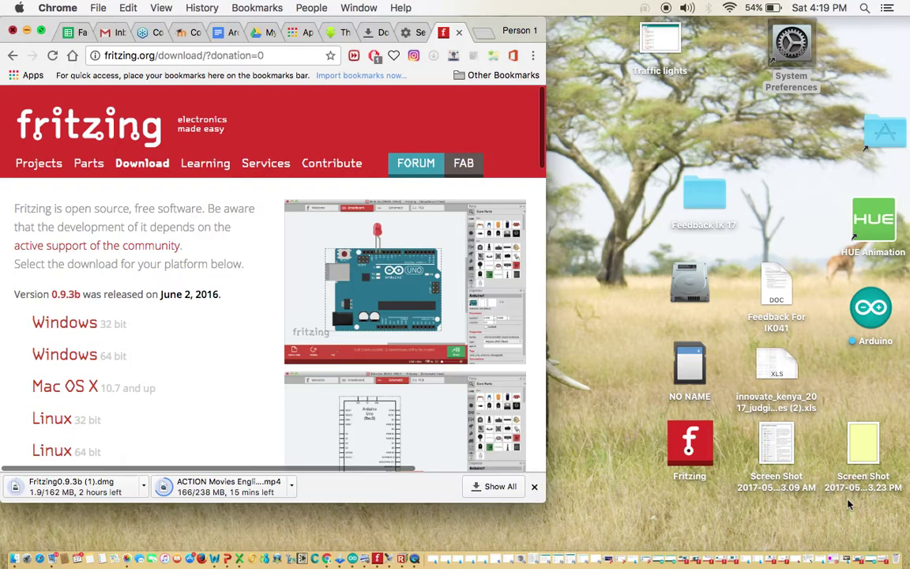
pyautogui.click(856, 560)
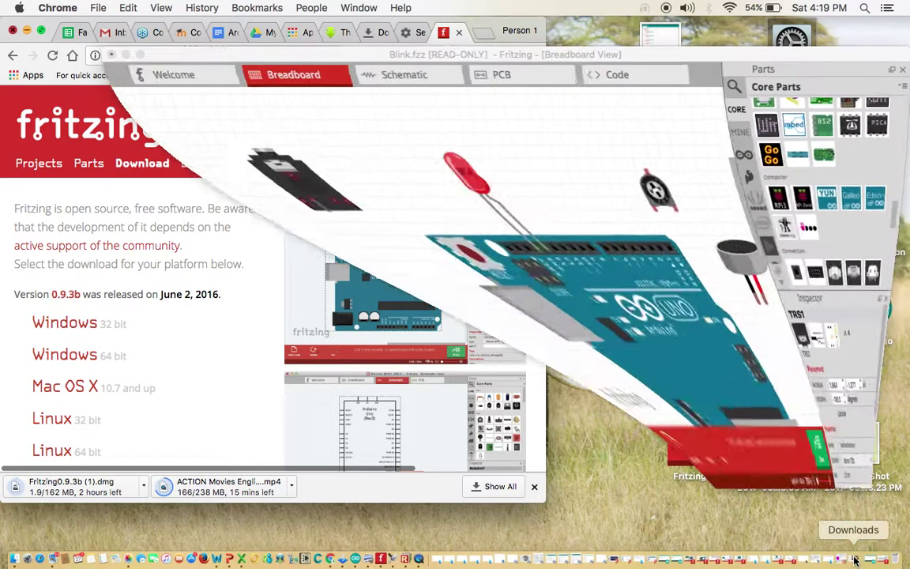
pyautogui.click(140, 54)
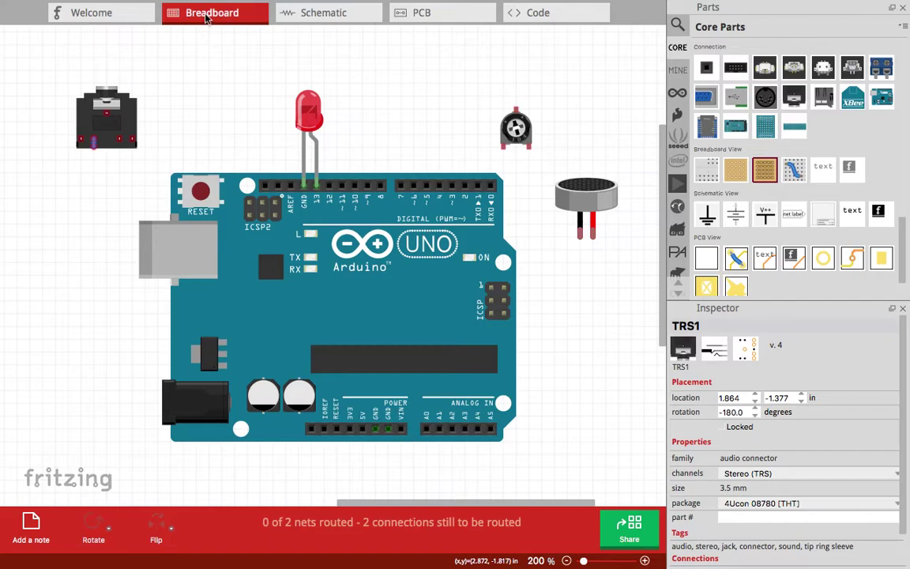
# View the Blink circuit in the Schematic view and in the PCB view
pyautogui.click(328, 15)
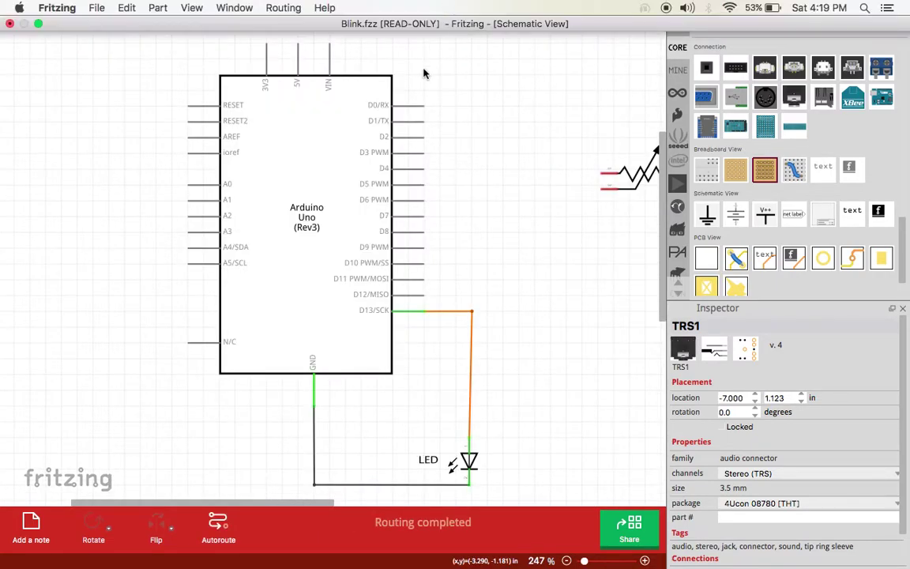
pyautogui.click(422, 89)
pyautogui.click(393, 12)
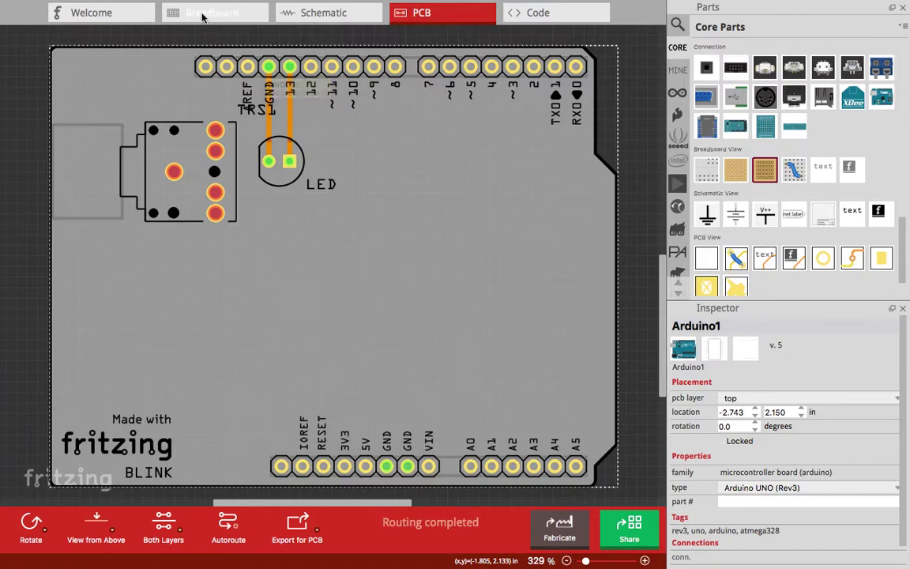
# Return to the Breadboard view of the Blink example and create a new empty sketch
pyautogui.click(203, 14)
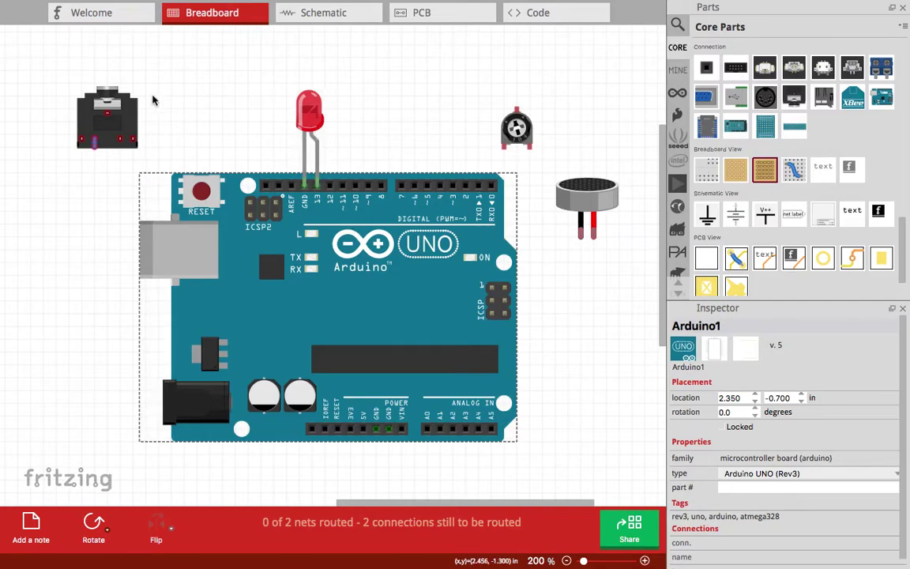
pyautogui.click(97, 8)
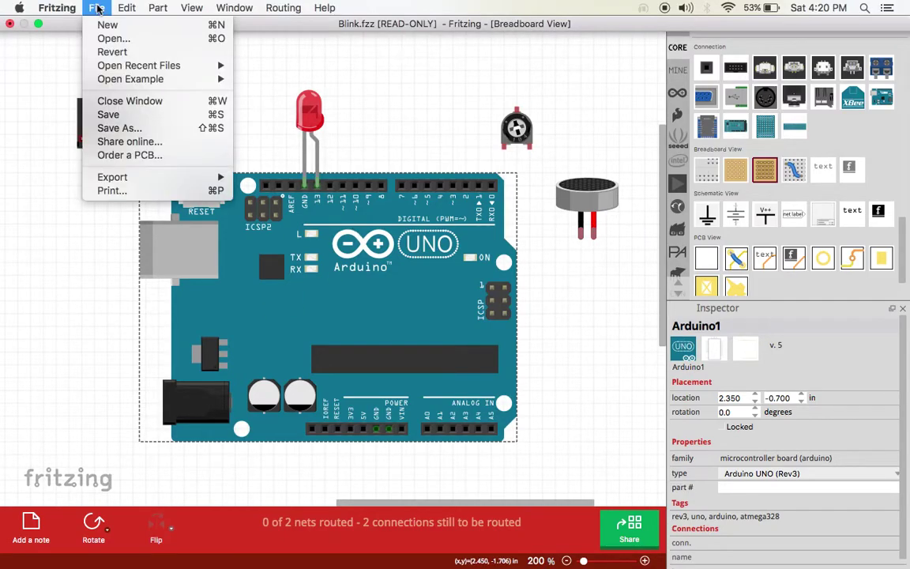
pyautogui.click(120, 27)
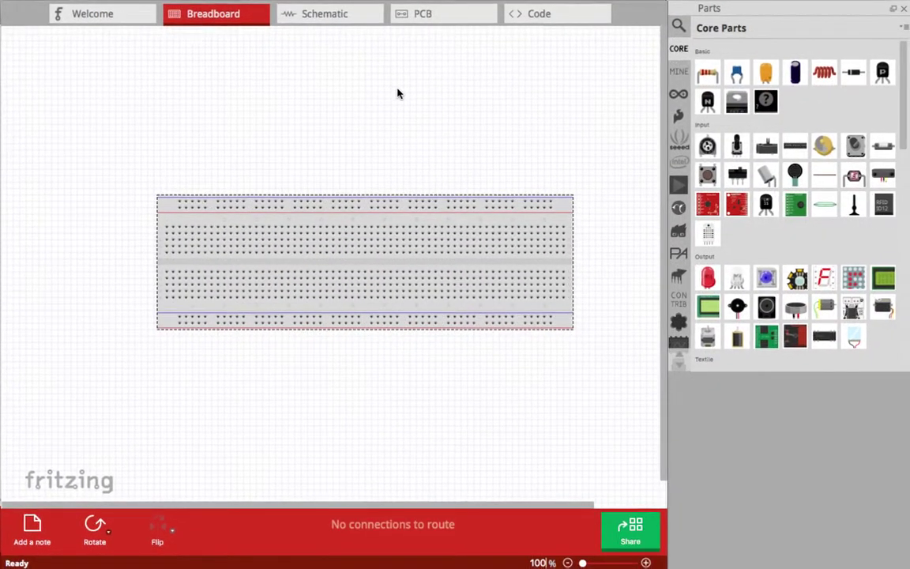
# Begin the new sketch's code in the Code view with "void setup(){"
pyautogui.click(525, 13)
pyautogui.click(39, 158)
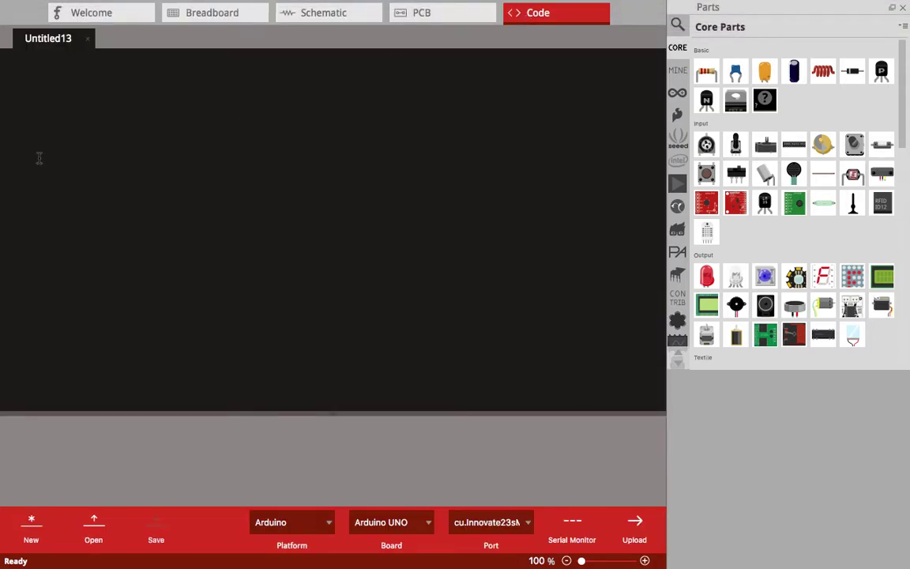
pyautogui.write('voi')
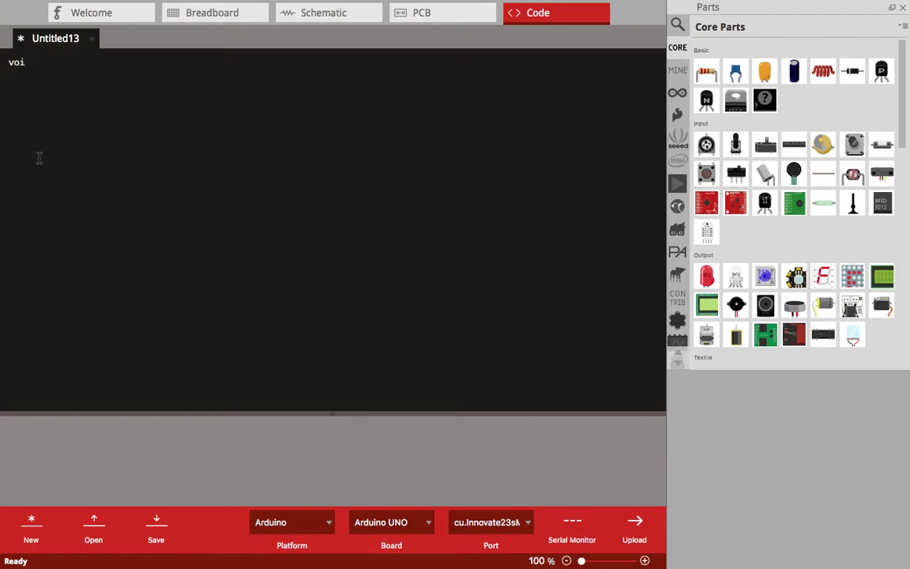
pyautogui.write('d setup(){')
# Add an Arduino Uno (Rev3) from the Arduino parts above the breadboard in the Breadboard view
pyautogui.click(212, 18)
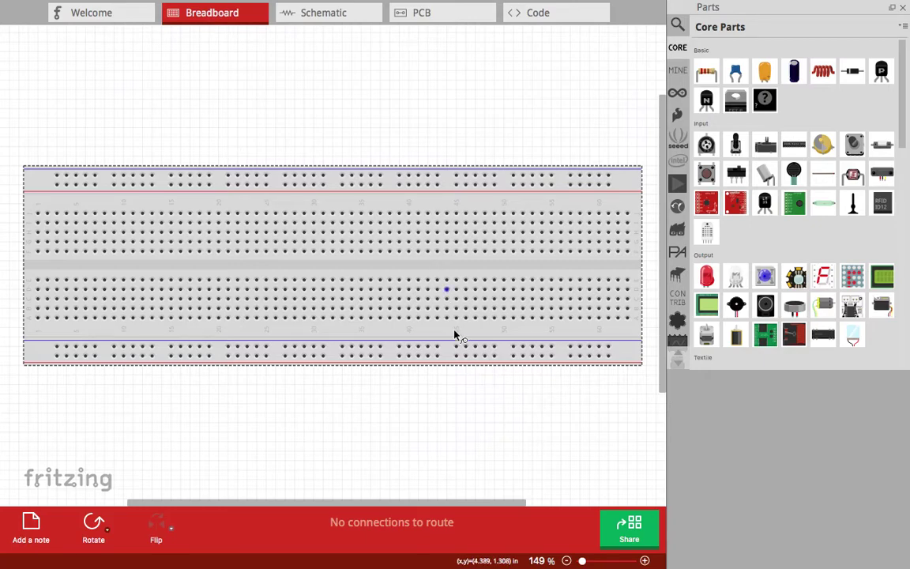
pyautogui.moveTo(467, 189); pyautogui.dragTo(465, 192)
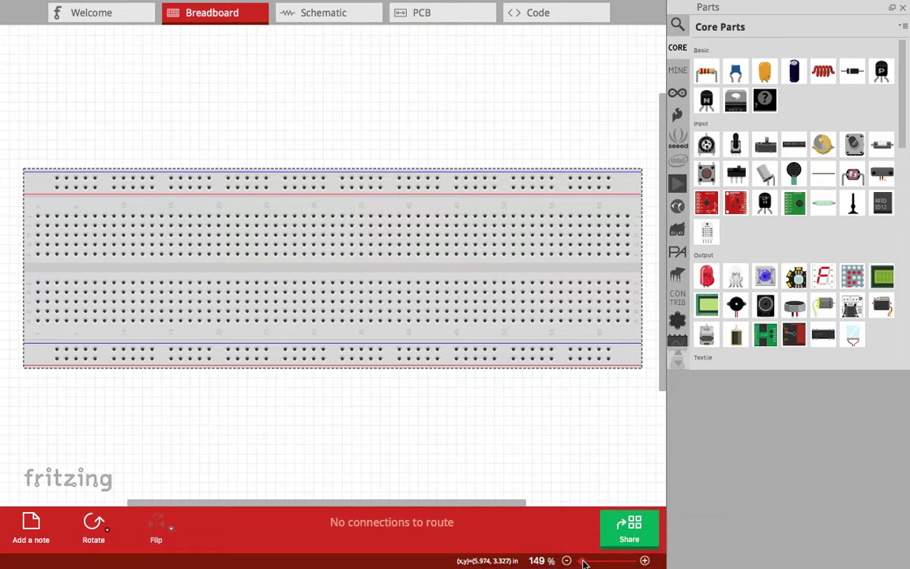
pyautogui.moveTo(583, 562); pyautogui.dragTo(582, 561)
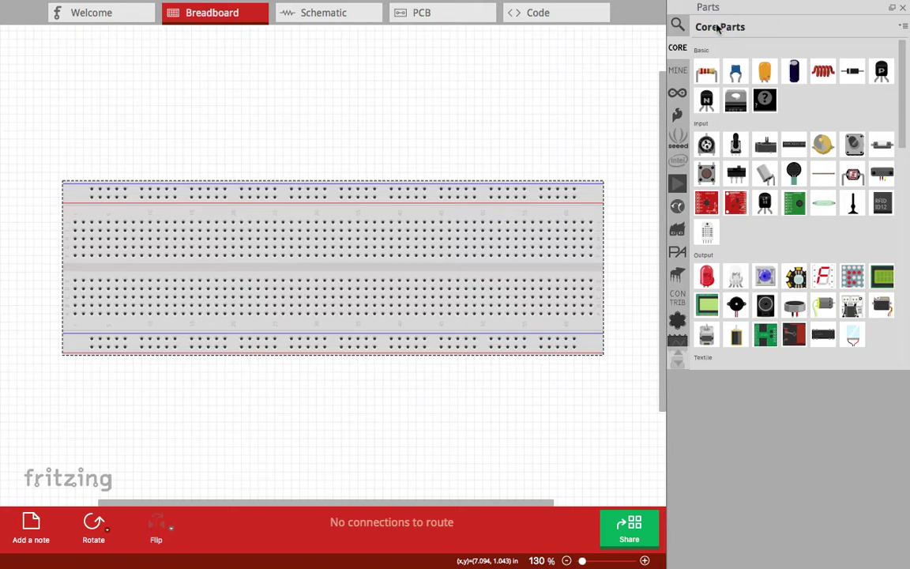
pyautogui.click(677, 75)
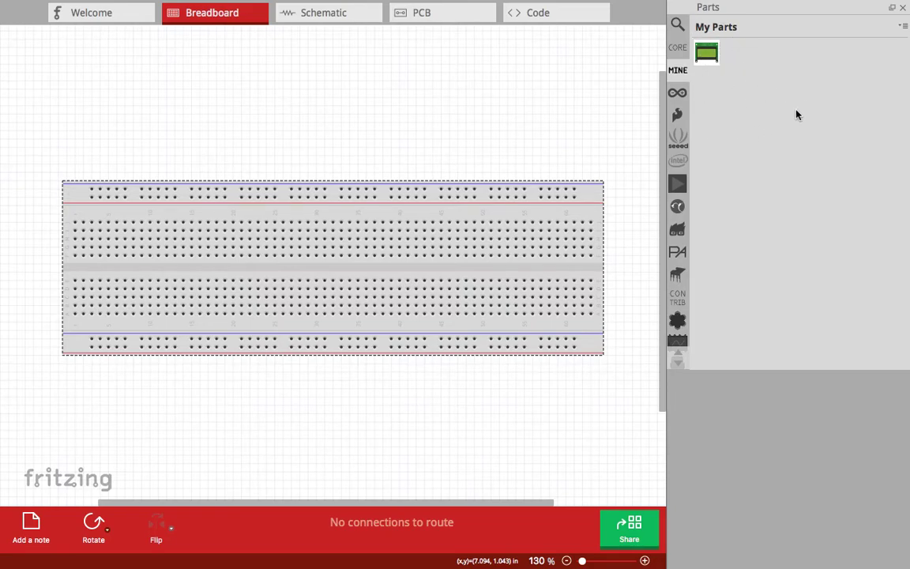
pyautogui.click(677, 93)
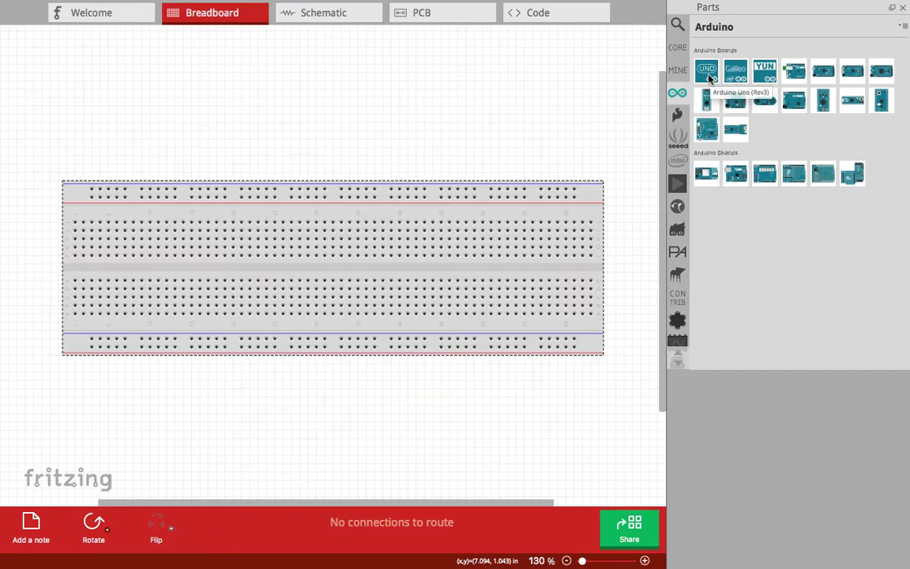
pyautogui.moveTo(708, 77); pyautogui.dragTo(323, 90)
pyautogui.moveTo(252, 82); pyautogui.dragTo(75, 49)
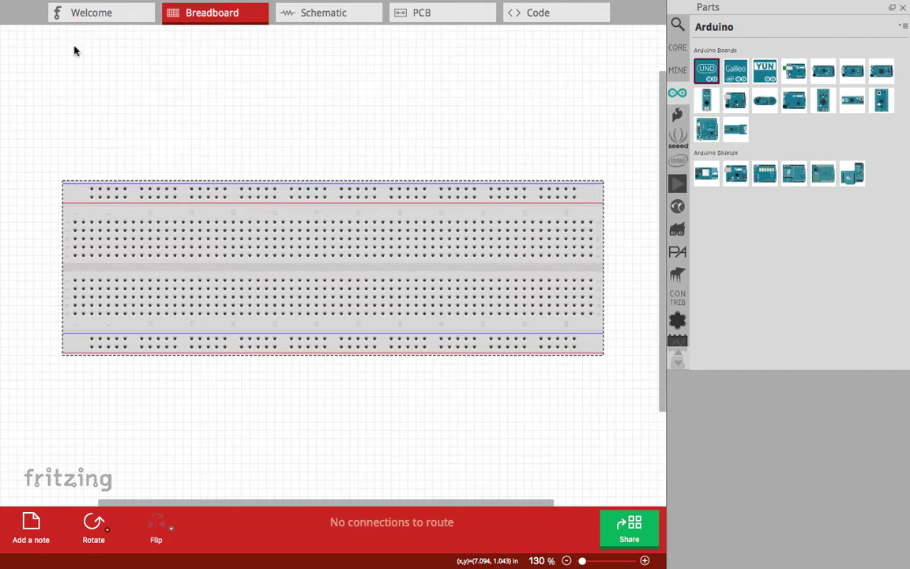
# Shift the breadboard down and to the right, and move the Arduino Uno to its upper left without overlap
pyautogui.moveTo(333, 191); pyautogui.dragTo(392, 237)
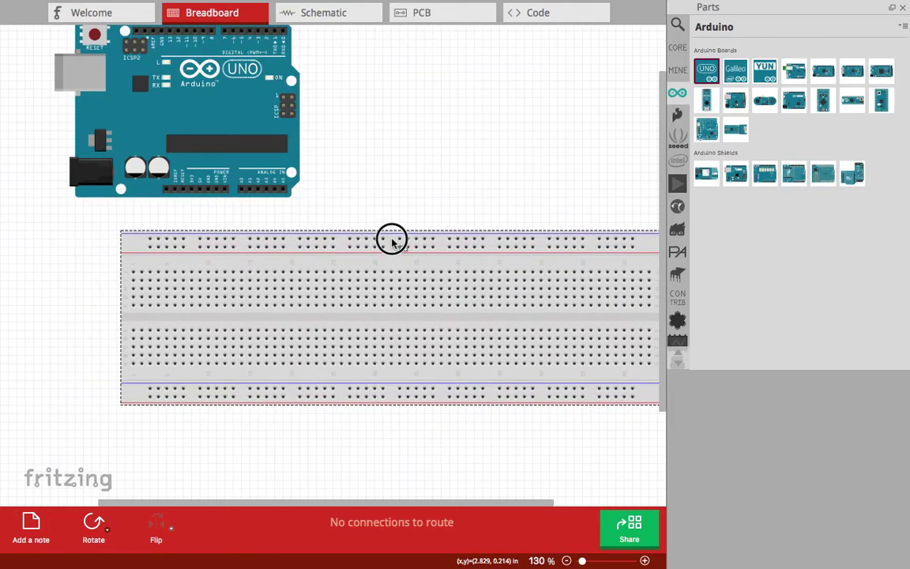
pyautogui.click(202, 121)
pyautogui.moveTo(202, 121); pyautogui.dragTo(152, 145)
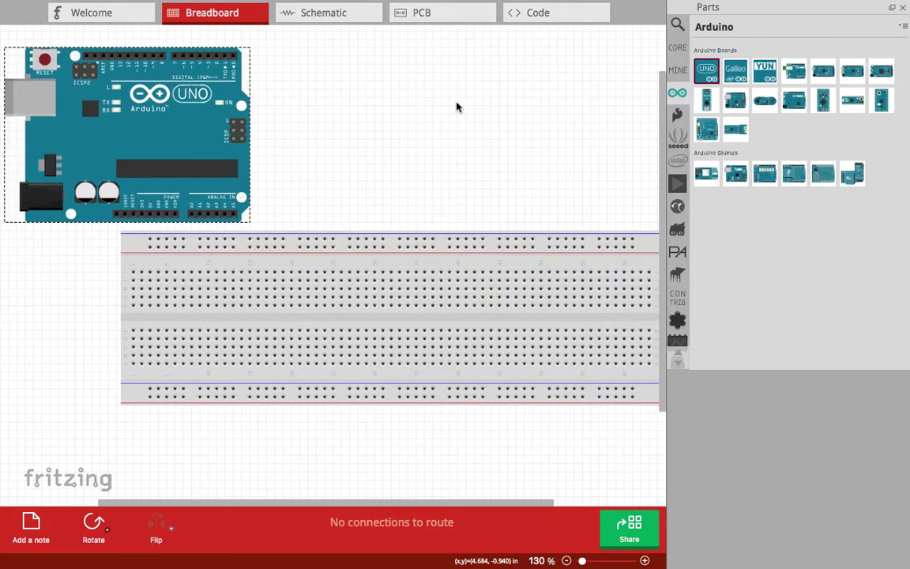
# Place a red LED from the core parts on the breadboard's upper half and wire its left leg to the Arduino's GND power pin
pyautogui.click(675, 72)
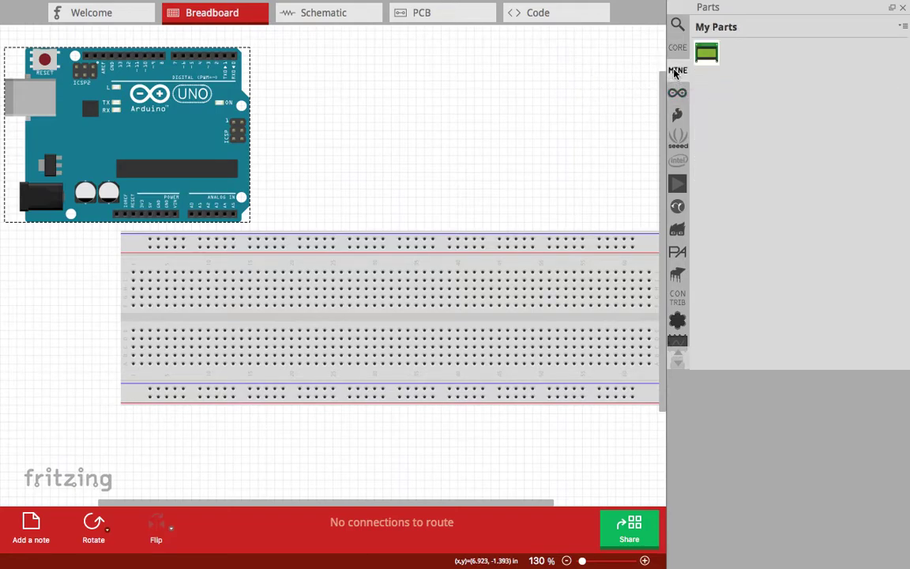
pyautogui.click(677, 48)
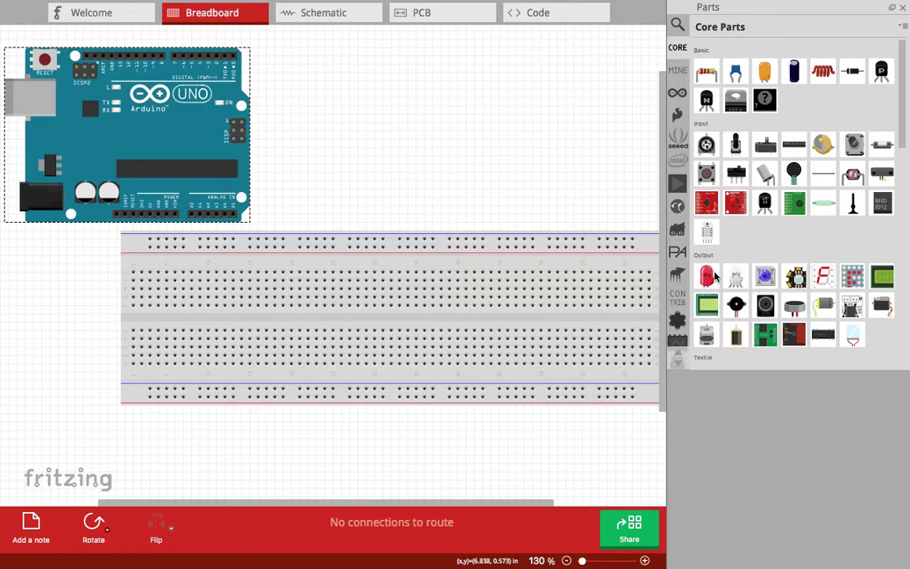
pyautogui.moveTo(708, 283); pyautogui.dragTo(396, 237)
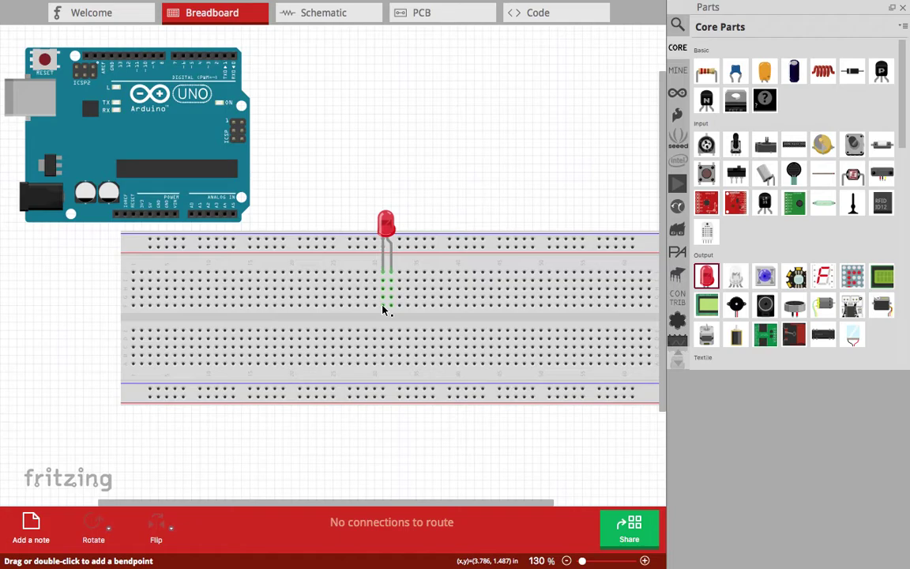
pyautogui.moveTo(383, 308); pyautogui.dragTo(160, 214)
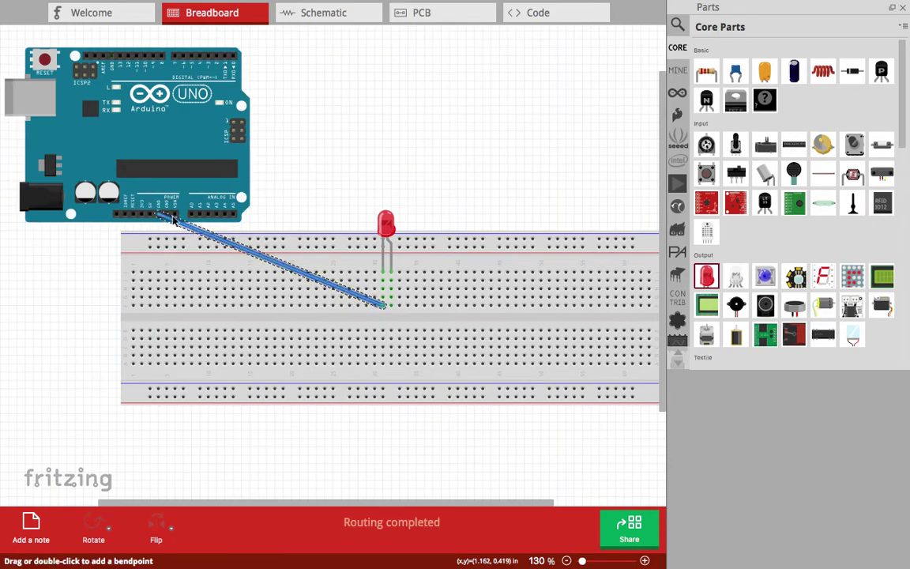
pyautogui.click(286, 190)
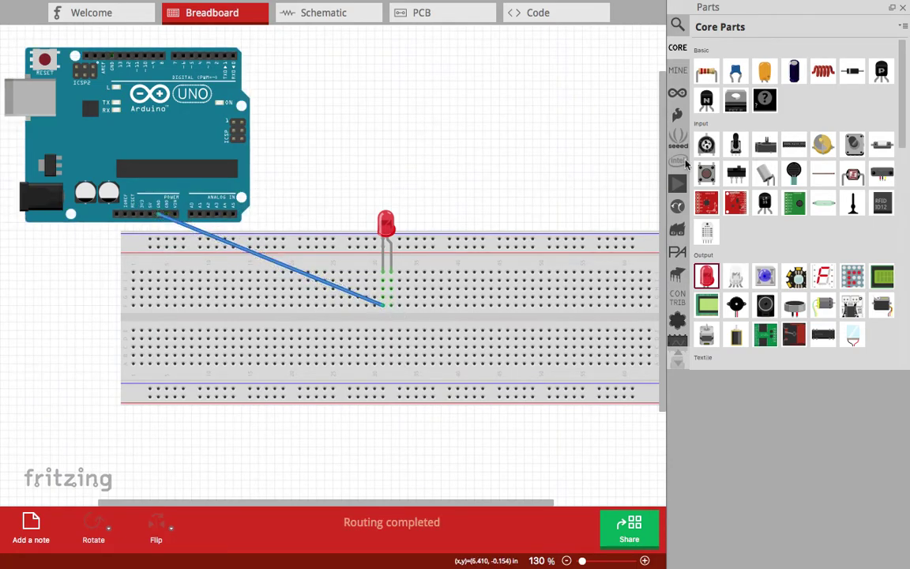
# Place a resistor vertically across the breadboard's centre gap below the LED's right leg and wire its lower end to Arduino digital pin 8
pyautogui.moveTo(710, 73); pyautogui.dragTo(409, 300)
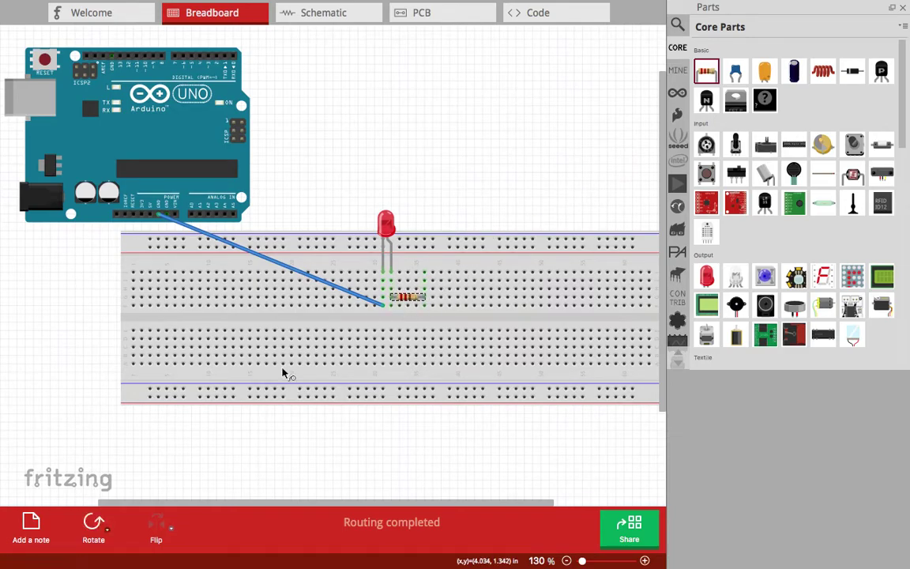
pyautogui.click(95, 525)
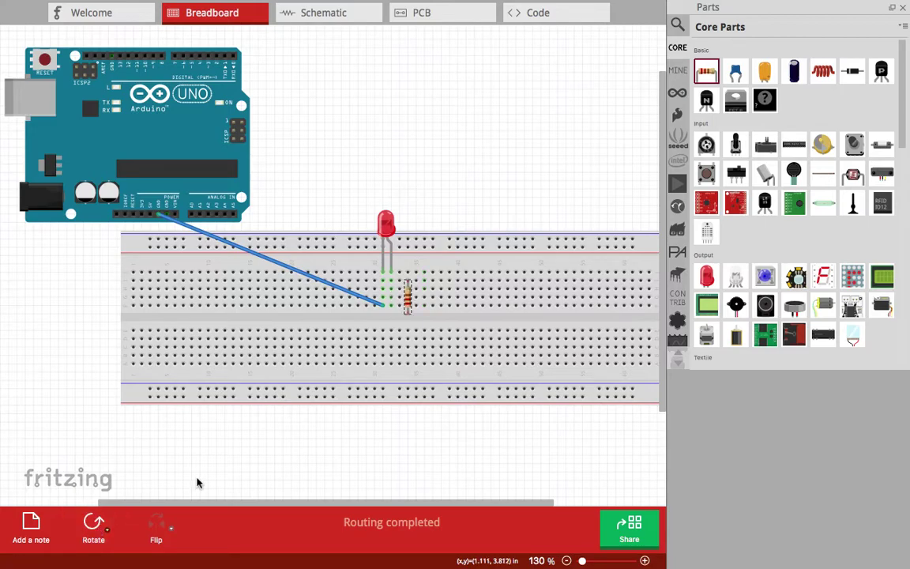
pyautogui.moveTo(408, 293); pyautogui.dragTo(392, 305)
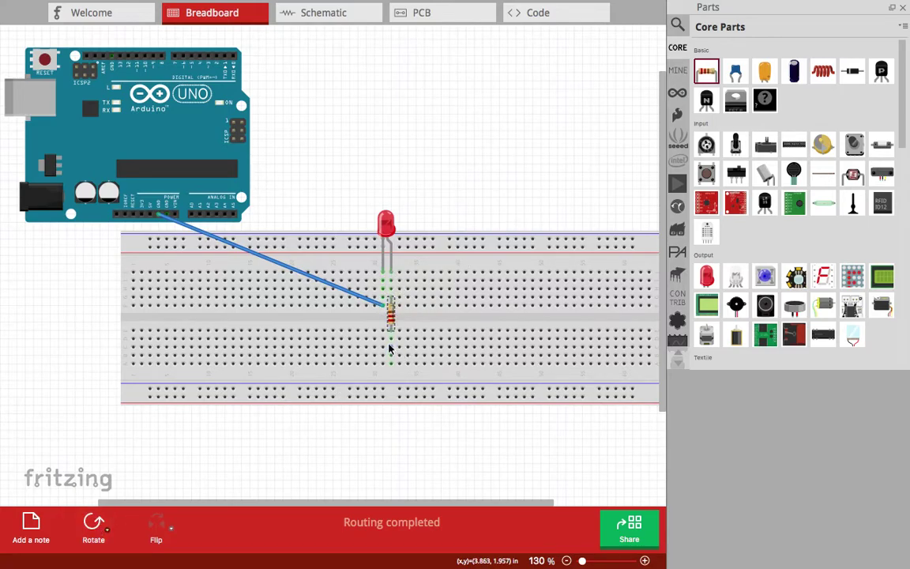
pyautogui.moveTo(392, 342); pyautogui.dragTo(162, 63)
pyautogui.click(341, 85)
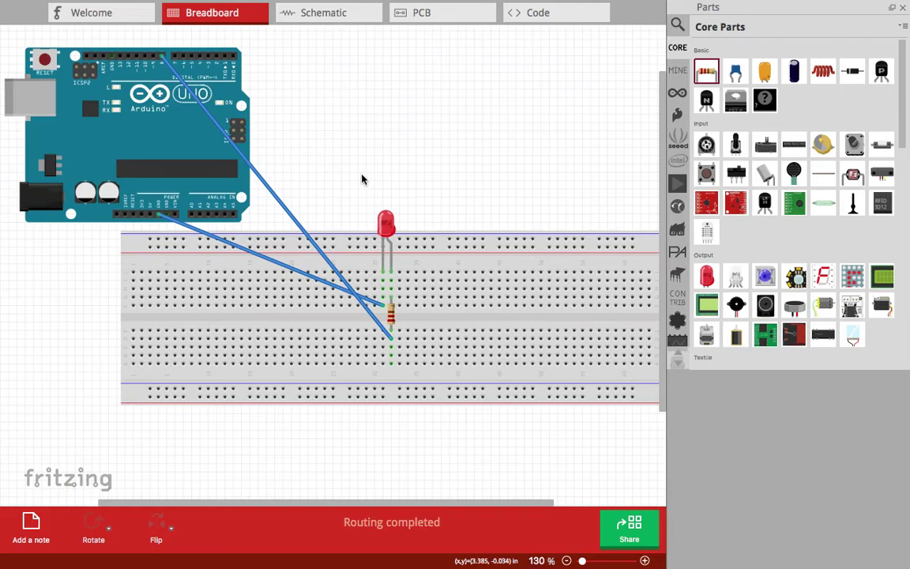
# View the new LED circuit in the Schematic, PCB and Code views, then return to the Breadboard view
pyautogui.click(326, 15)
pyautogui.click(395, 14)
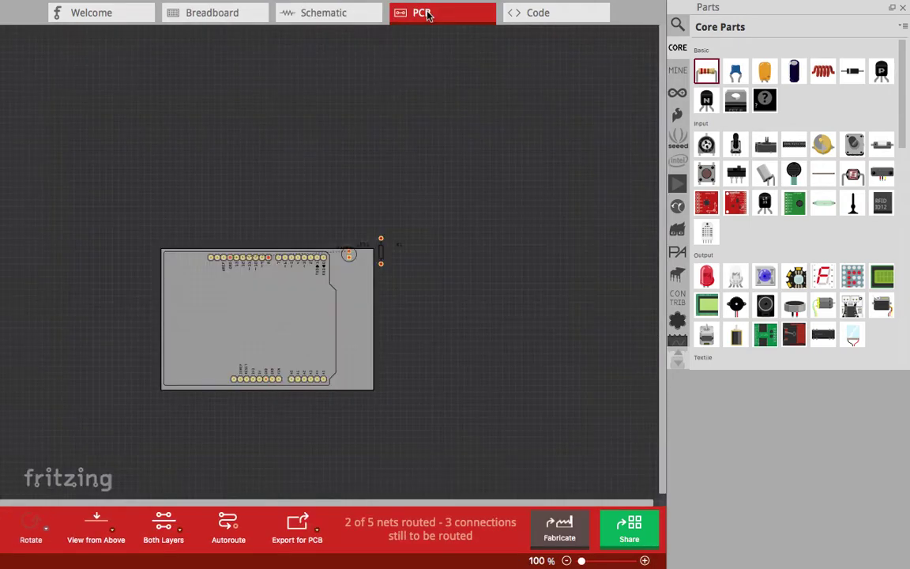
pyautogui.click(537, 14)
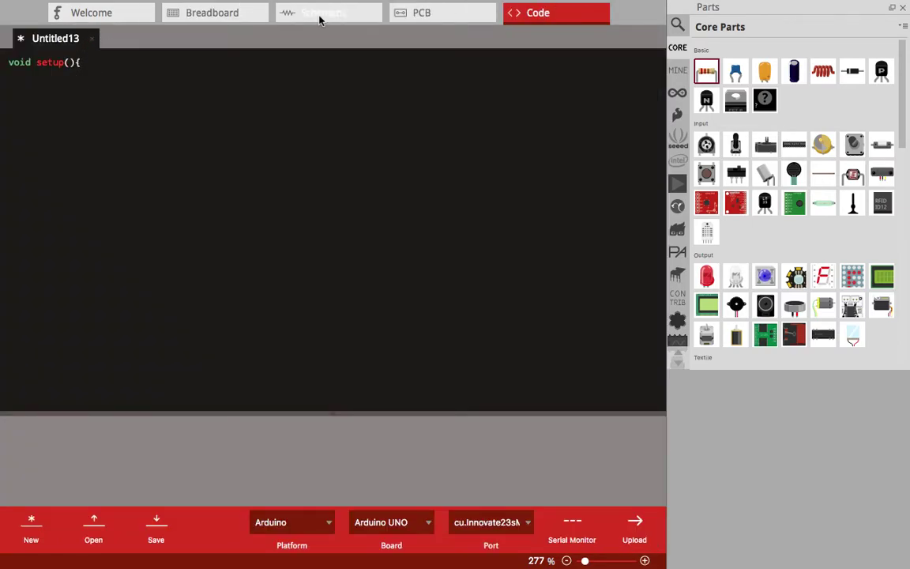
pyautogui.click(221, 14)
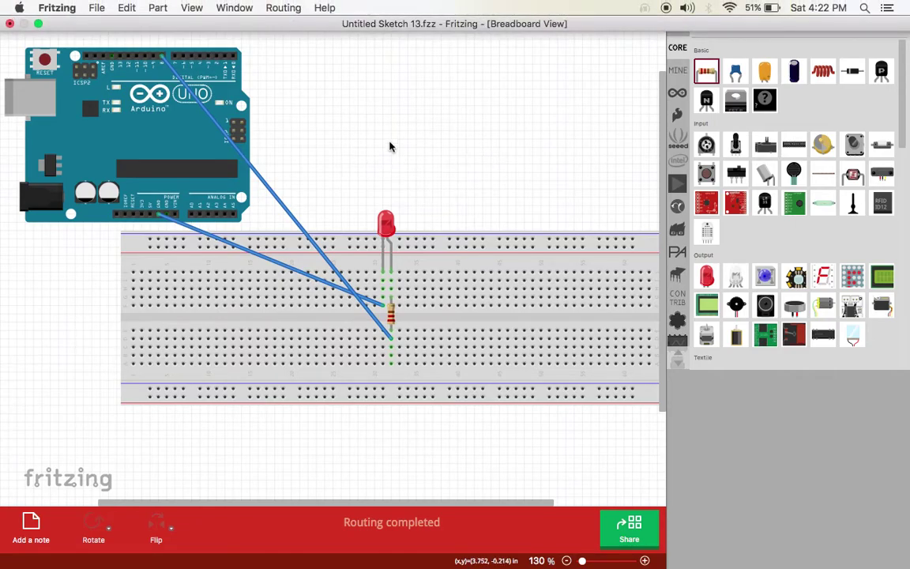
# Export the breadboard view as a JPG image named "breadboard" to the Fritzing folder
pyautogui.click(95, 7)
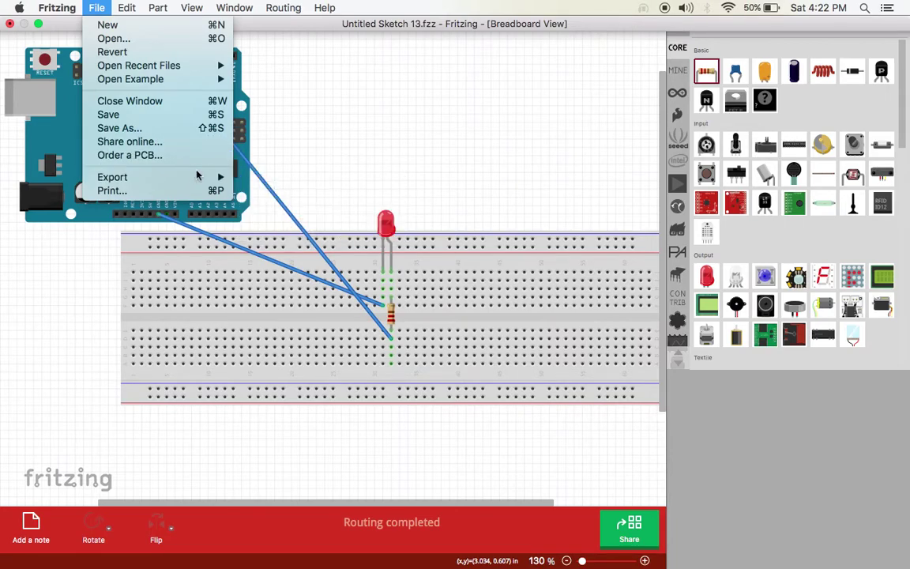
pyautogui.moveTo(204, 177)
pyautogui.moveTo(261, 177)
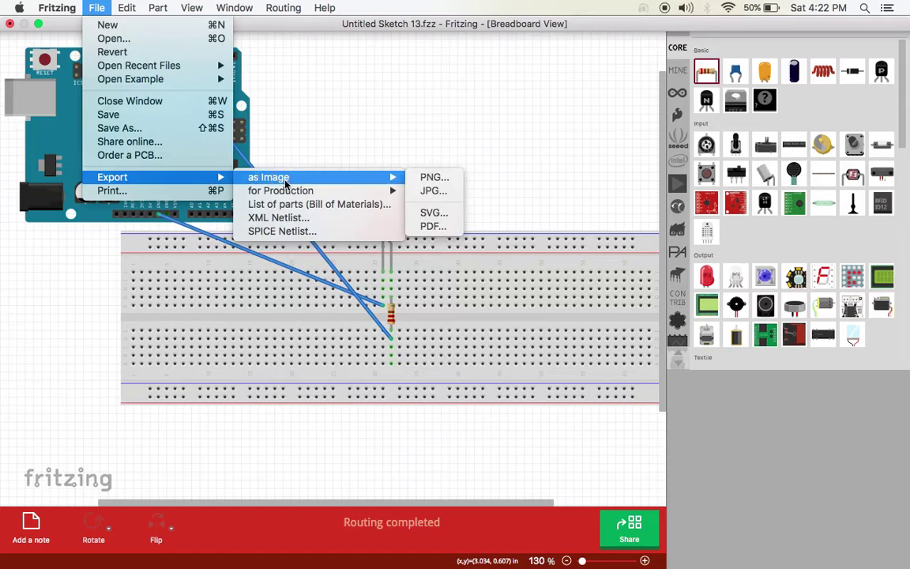
pyautogui.click(433, 190)
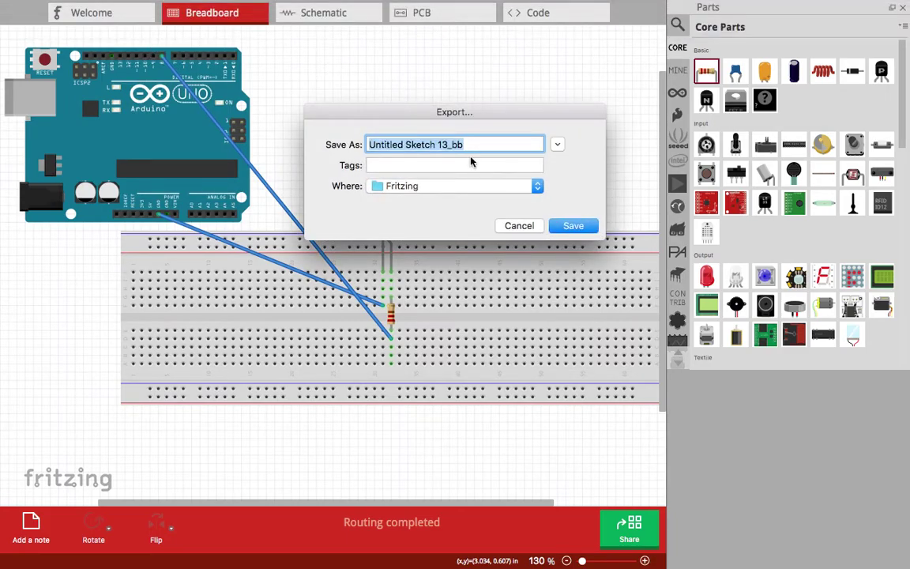
pyautogui.press('BackSpace')
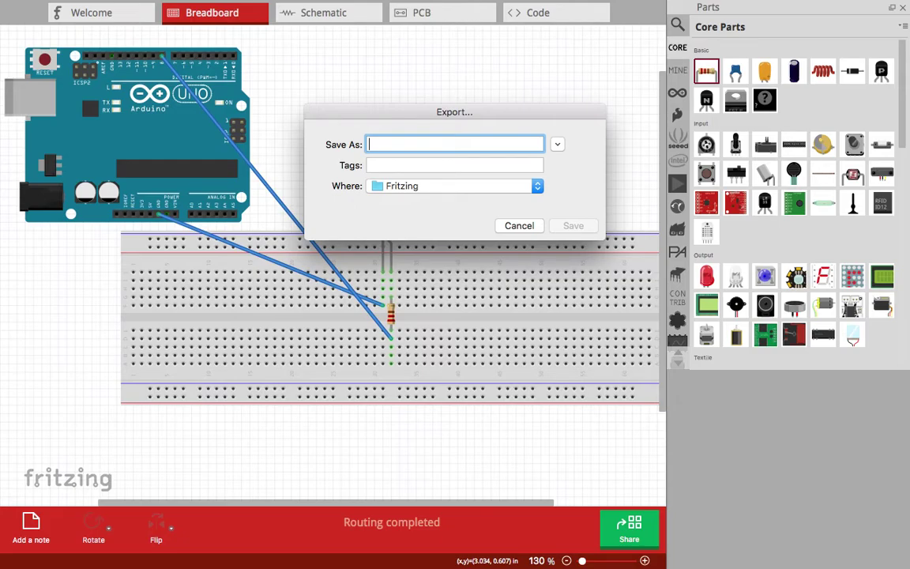
pyautogui.write('breadboard')
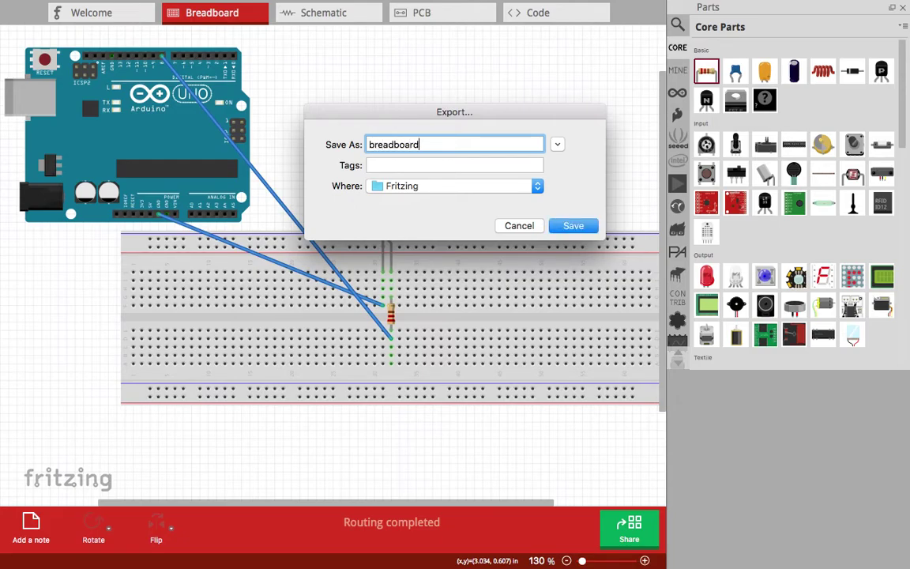
pyautogui.click(573, 226)
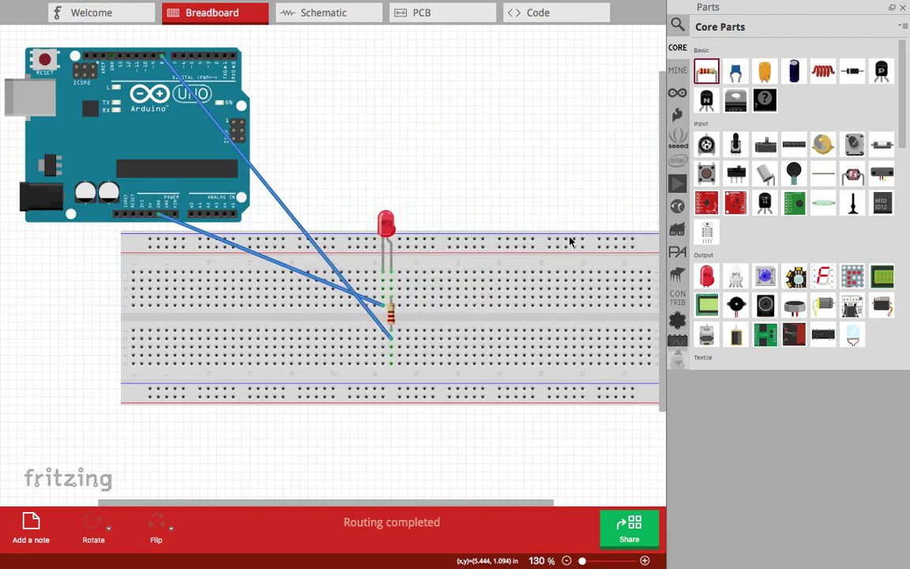
pyautogui.moveTo(330, 6)
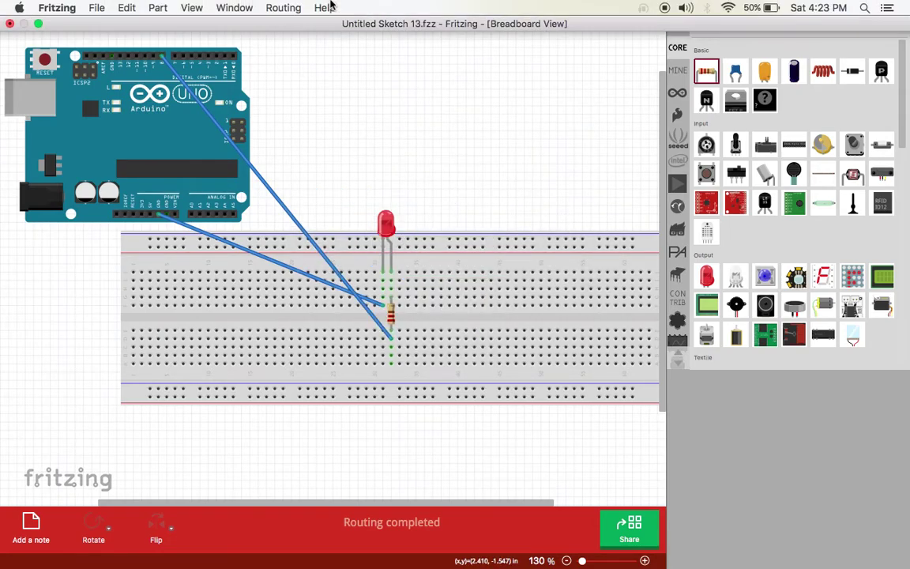